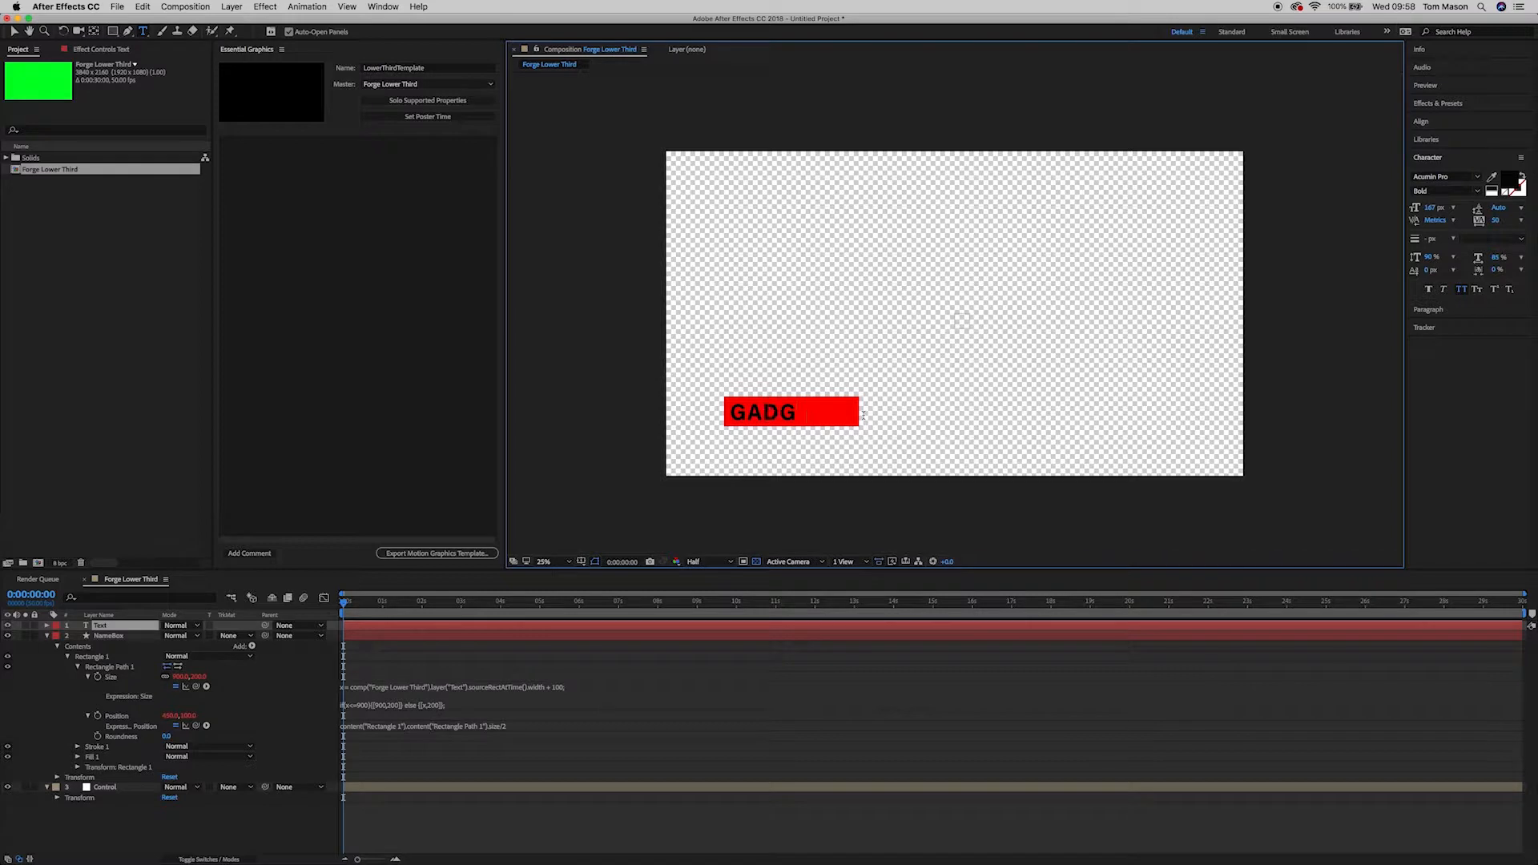
Step: Replace the box's test text with PERSONS NAME so the red box resizes to fit
text(ADGJADGJAGJDAGJNAFG)
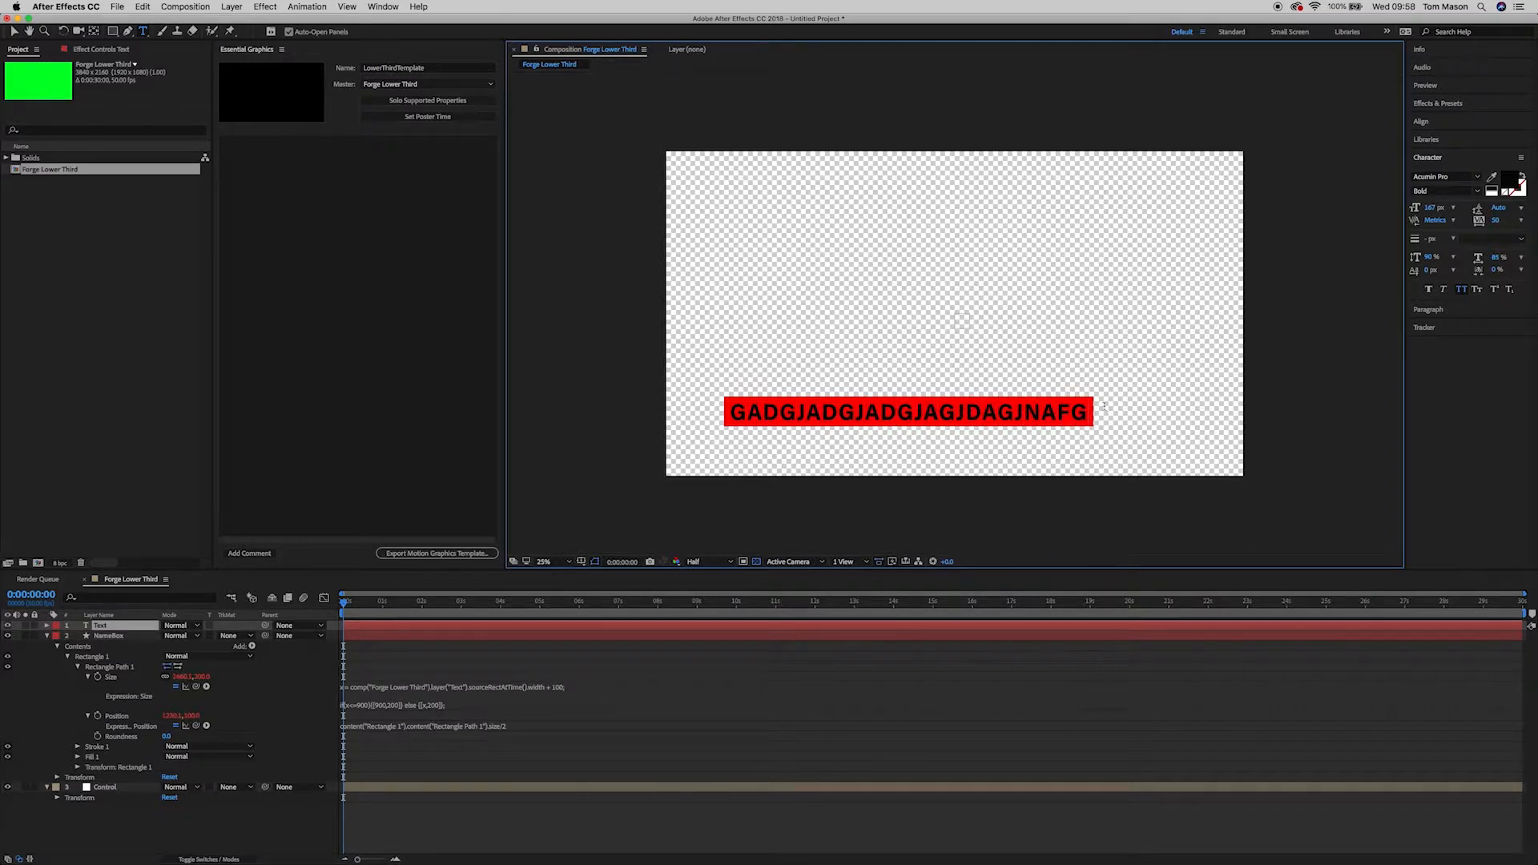
drag(1090, 410, 727, 412)
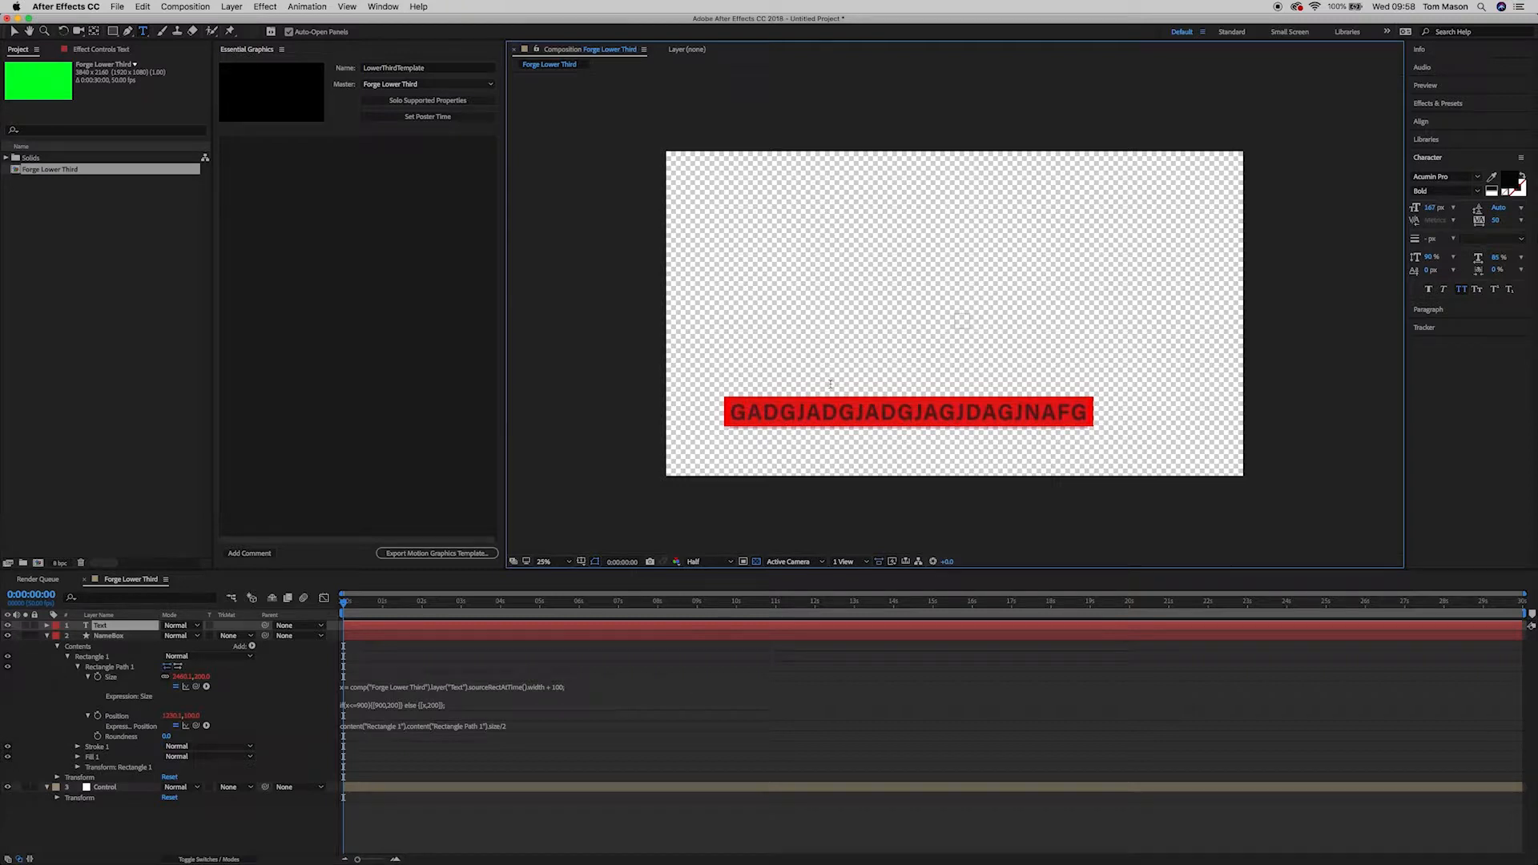
key(BackSpace)
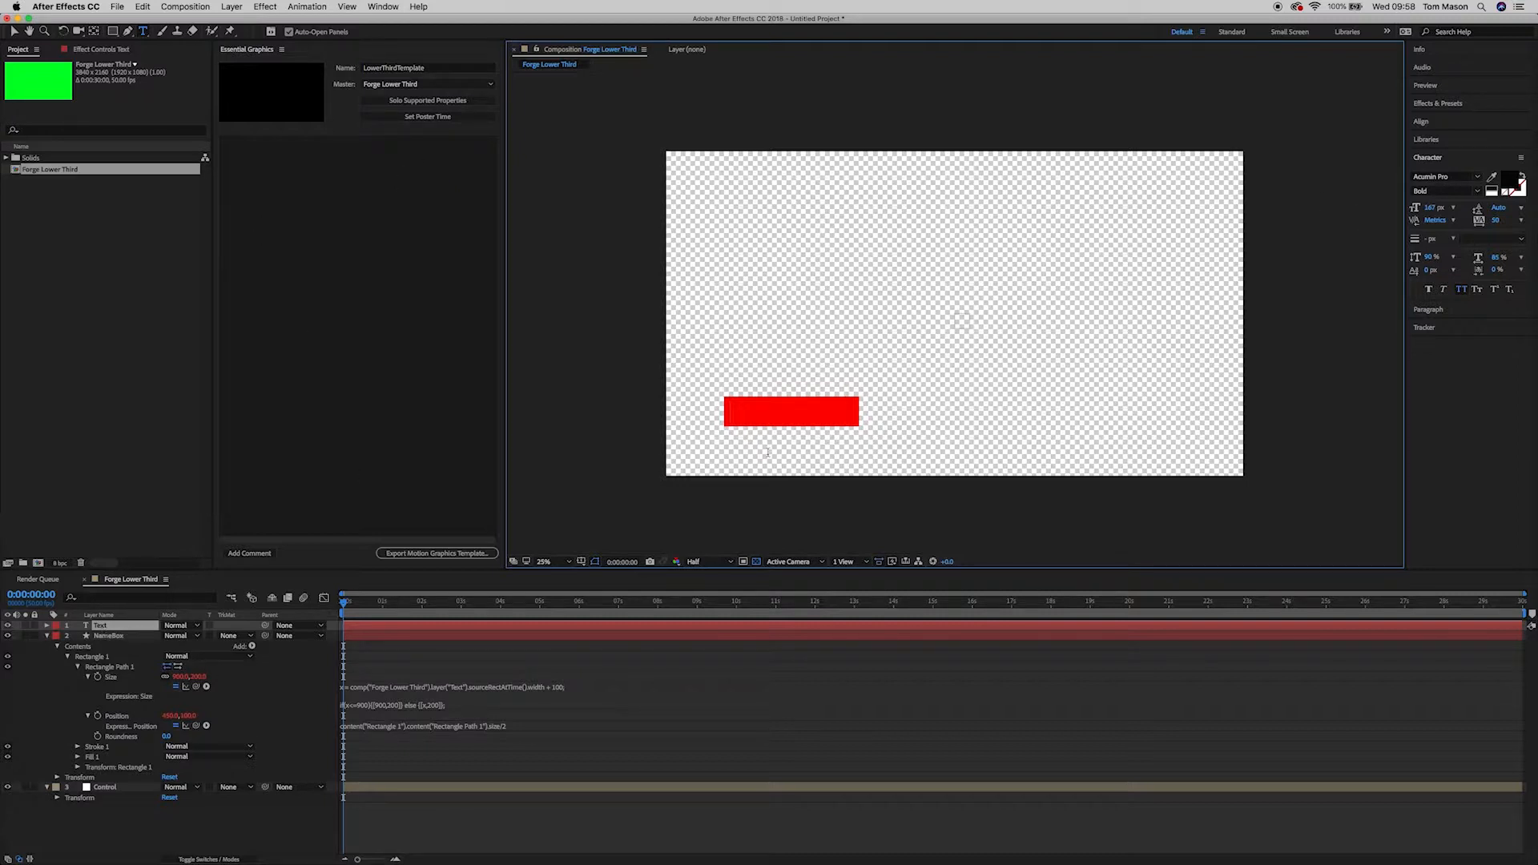
text(PERSONS NAME)
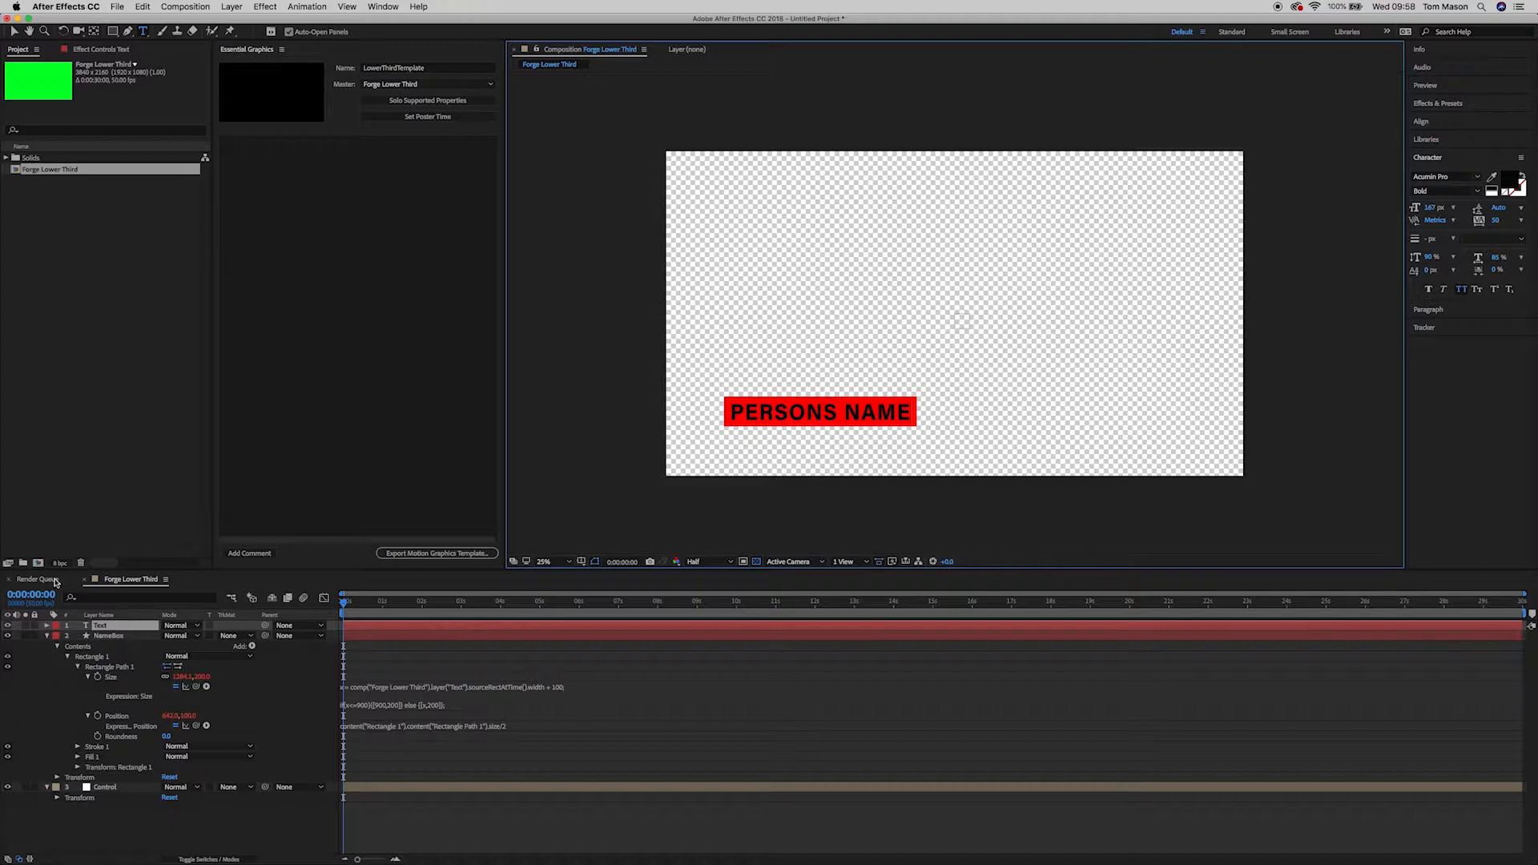
click(47, 626)
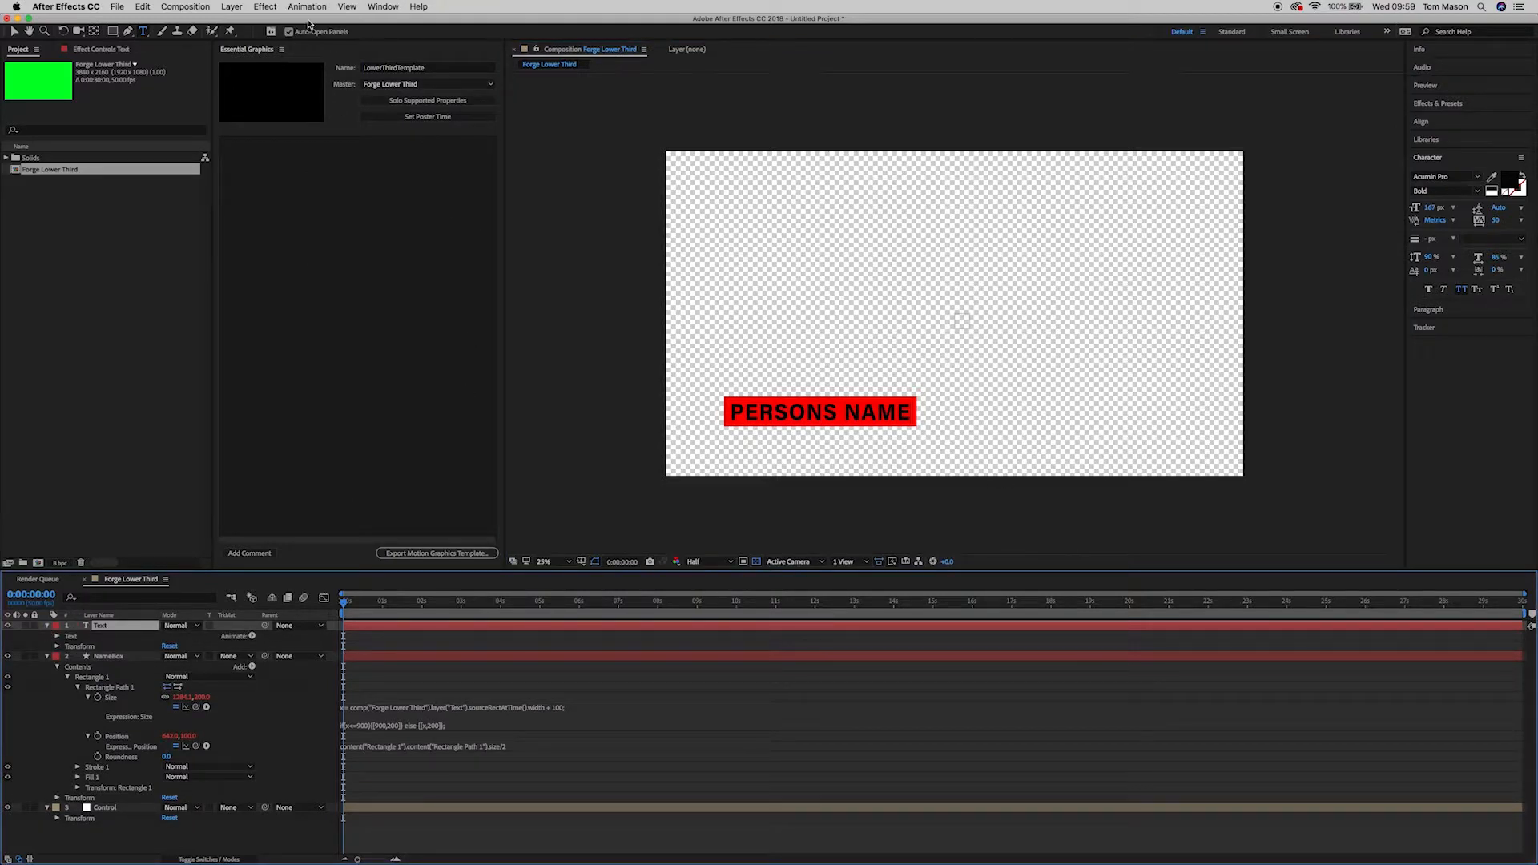
Step: Reopen the Essential Graphics panel and set its master composition to Forge Lower Third
click(383, 8)
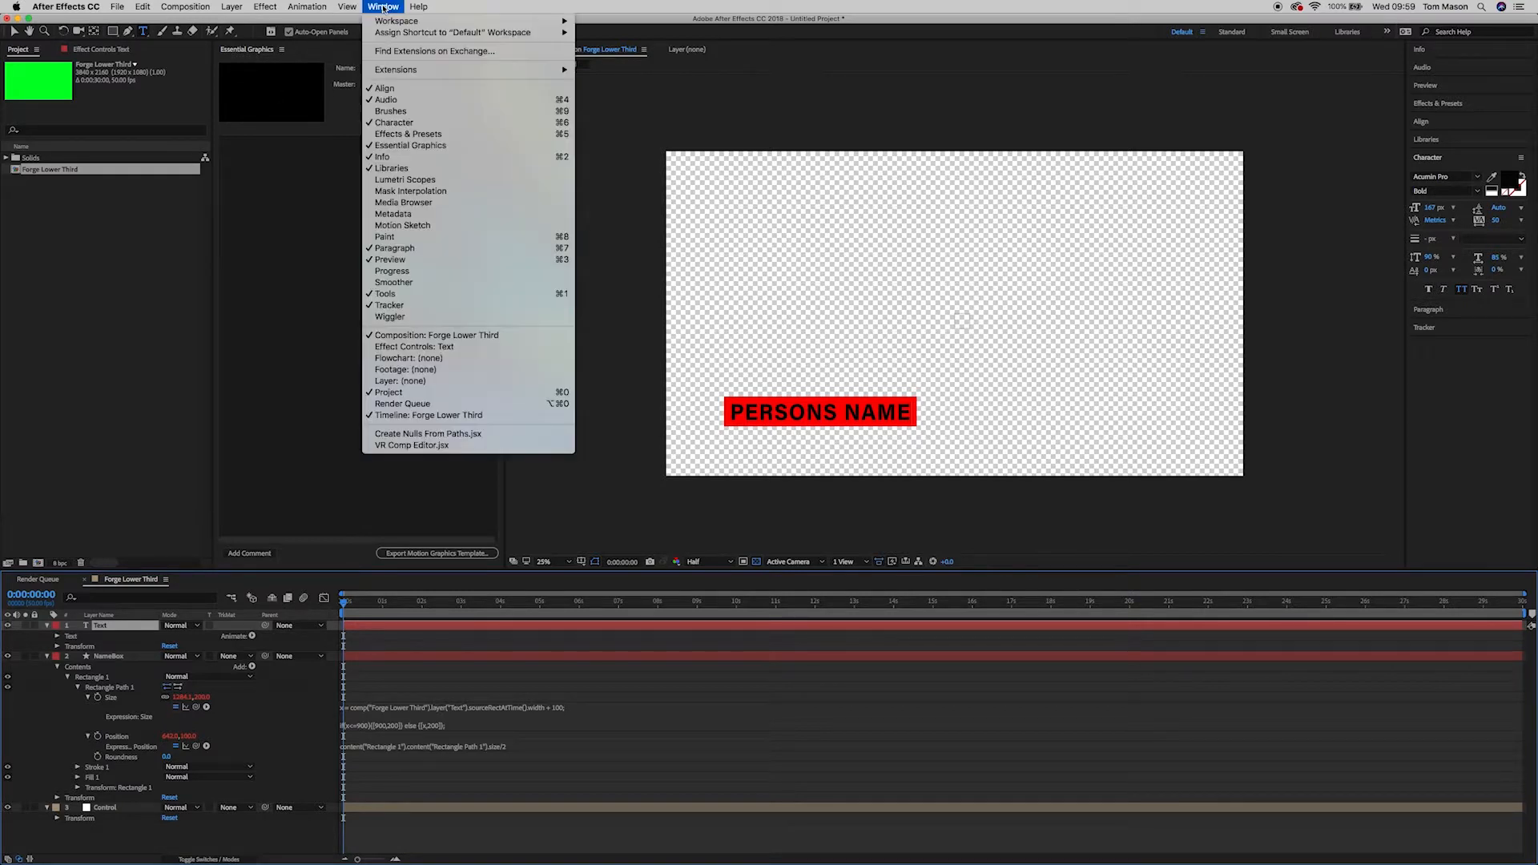
mouse_move(561, 21)
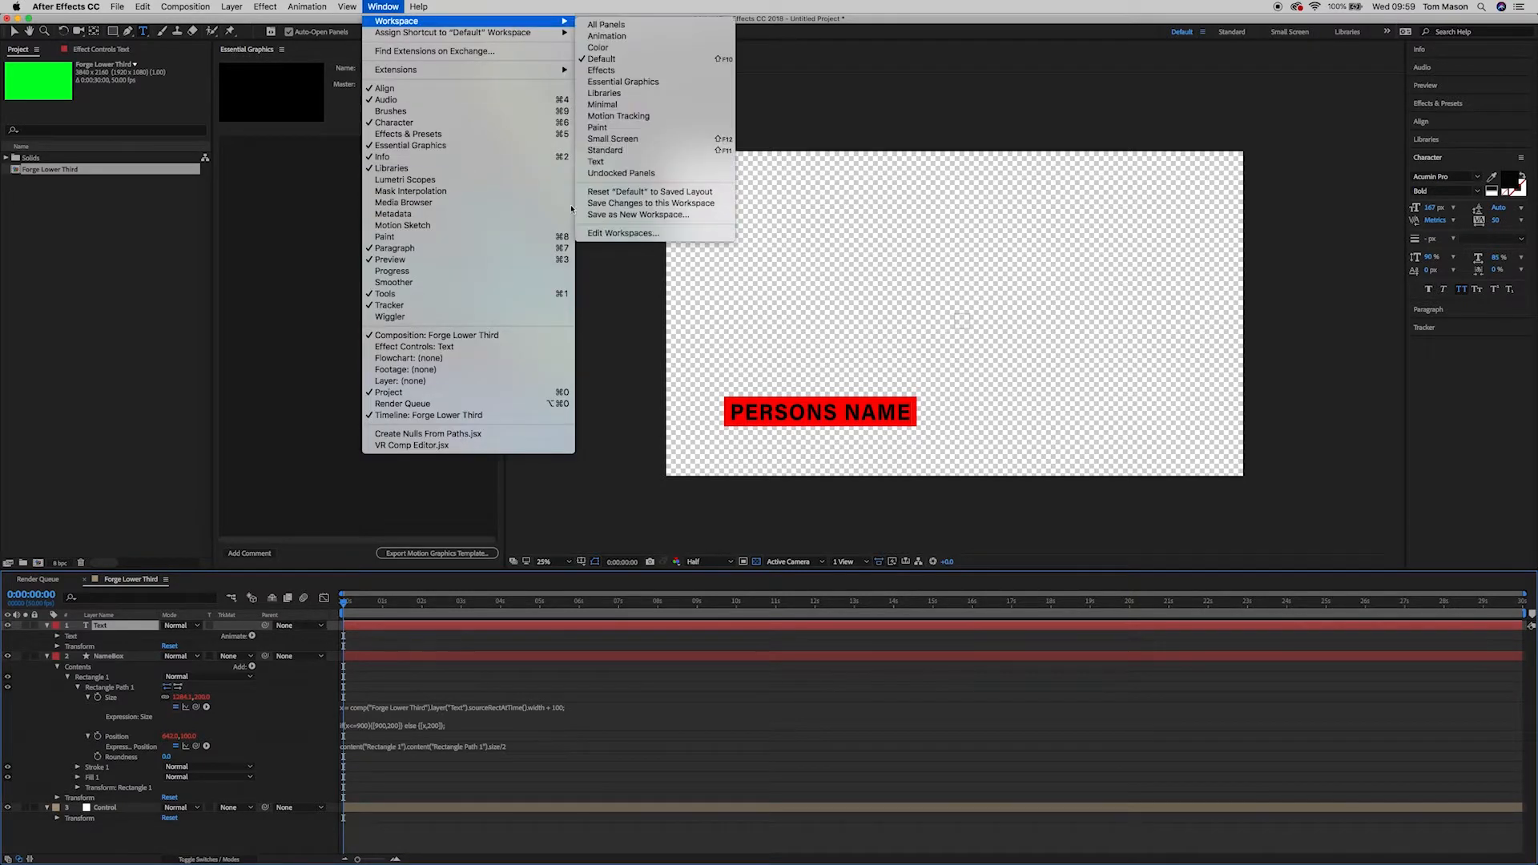
click(410, 146)
click(379, 8)
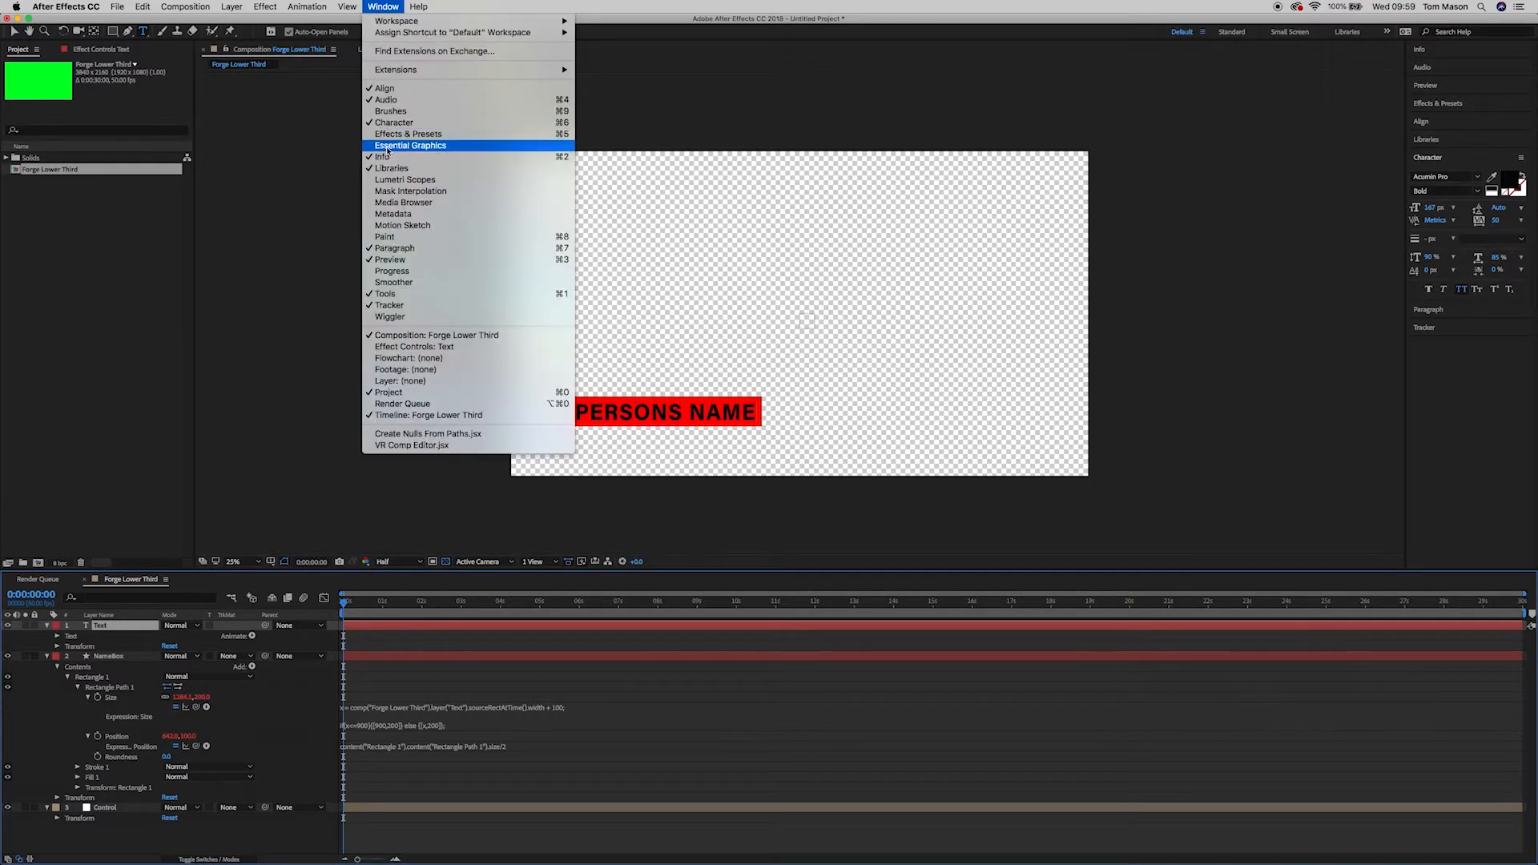
click(390, 147)
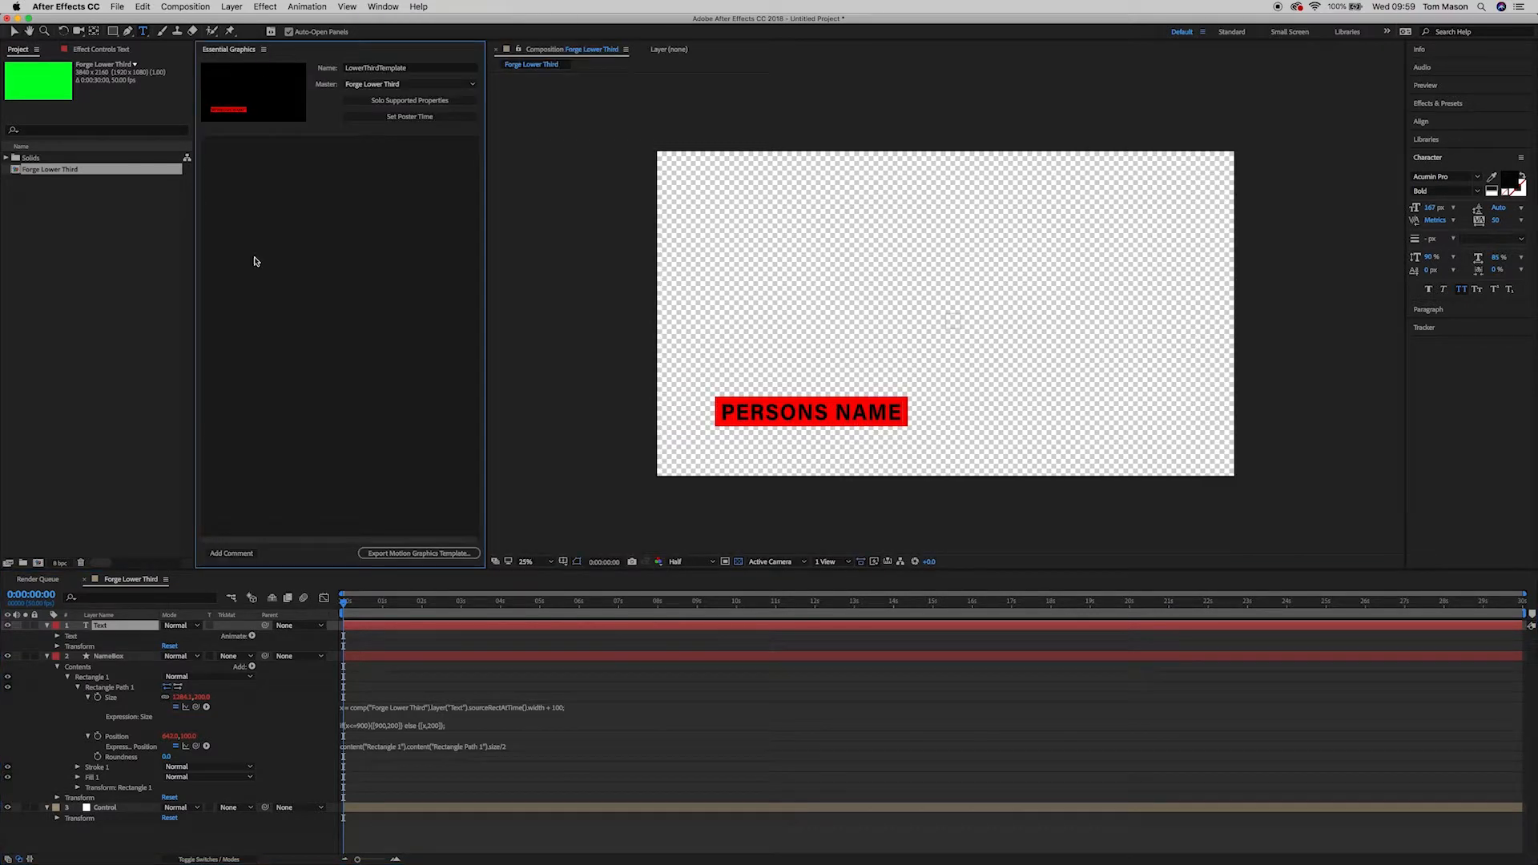
click(398, 85)
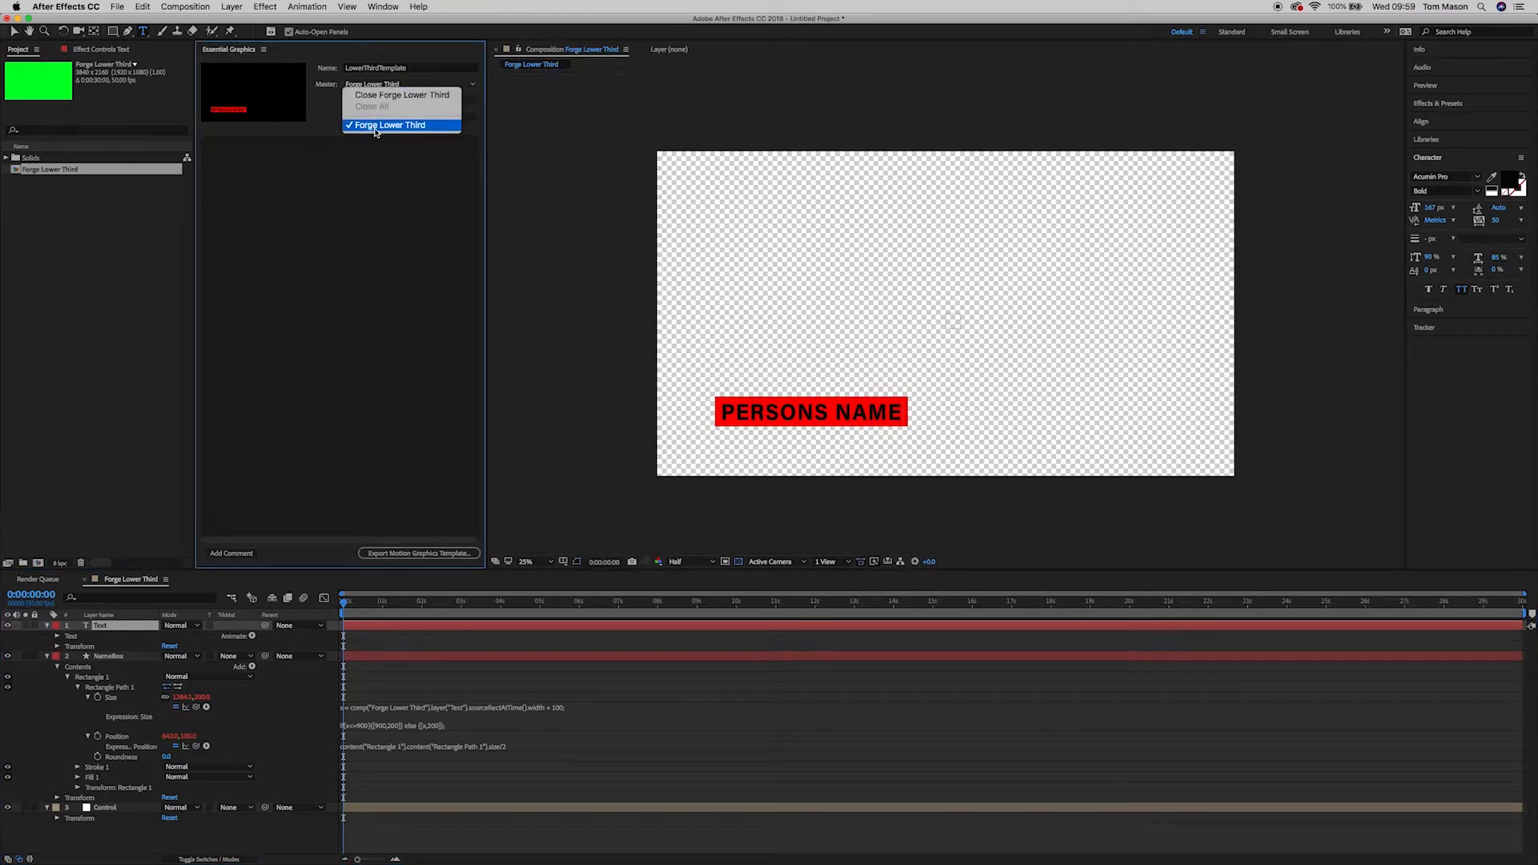
click(377, 125)
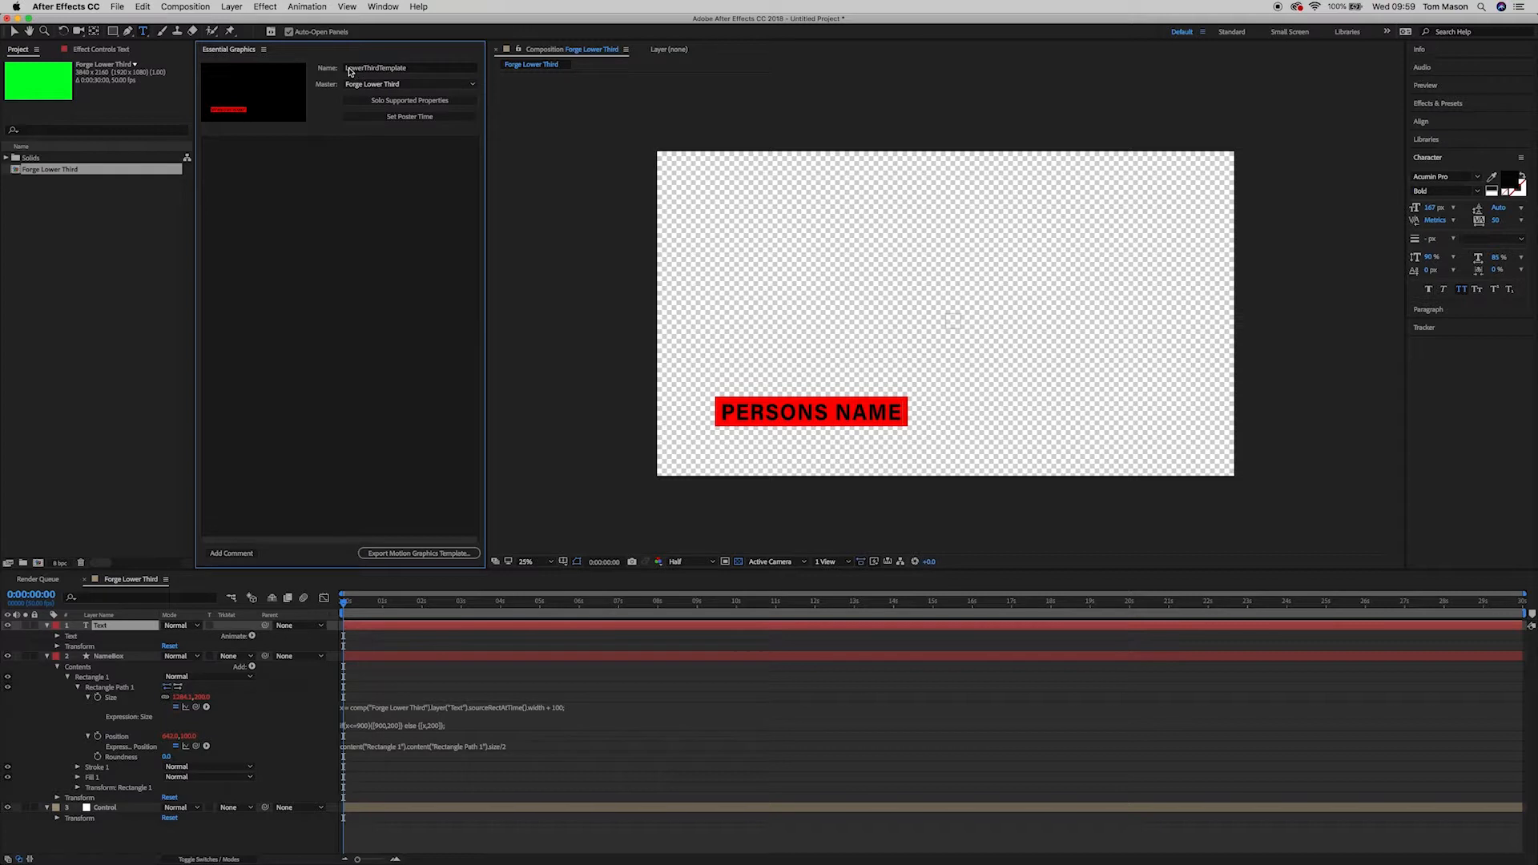
Step: Drag the Text layer's Source Text into Essential Graphics and label it Name
click(56, 637)
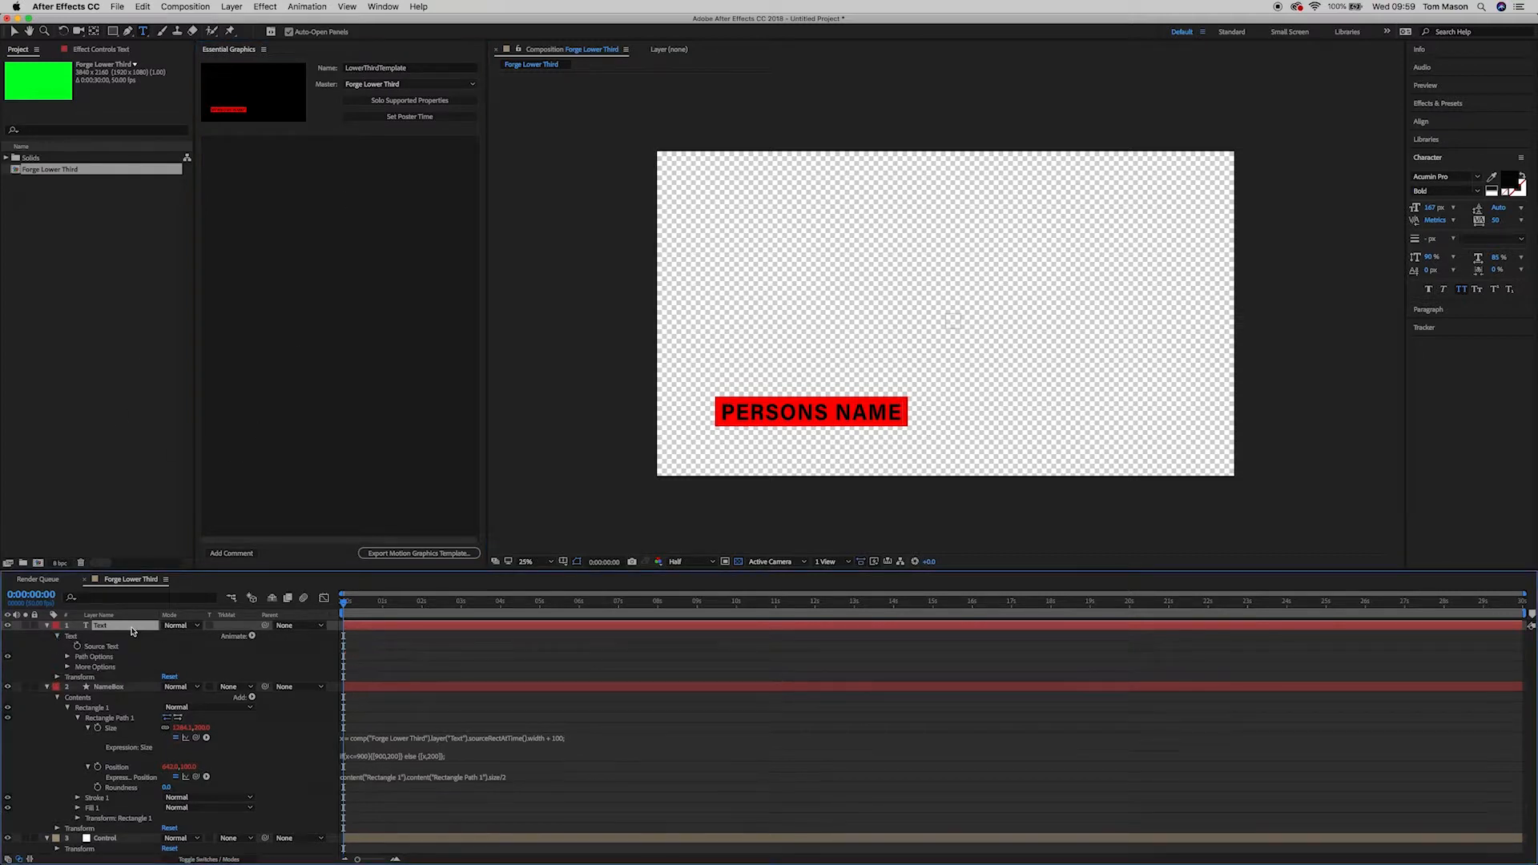
click(96, 648)
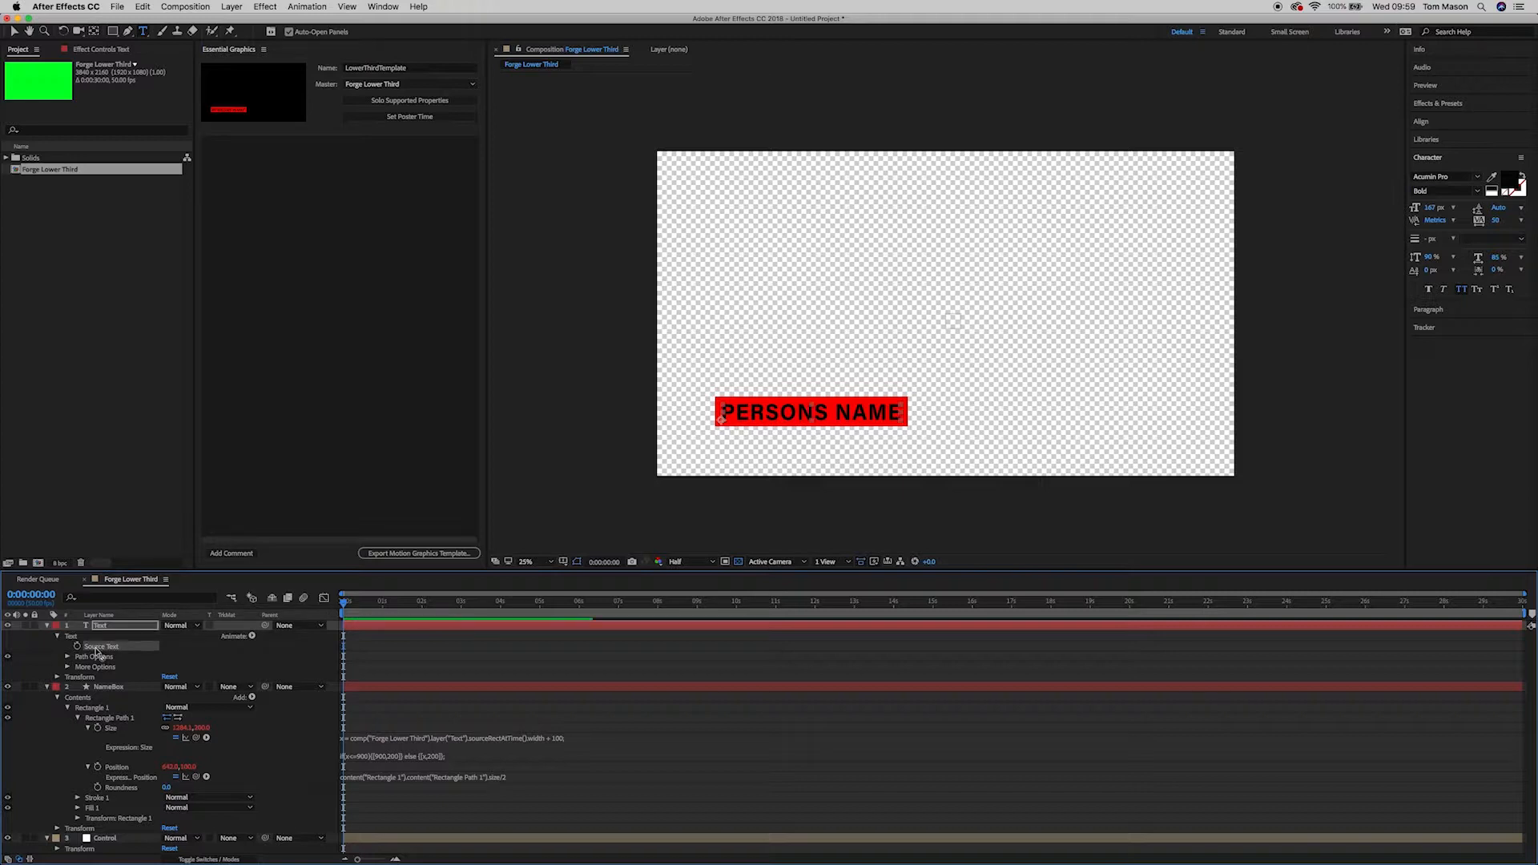
drag(89, 651, 25, 104)
click(256, 144)
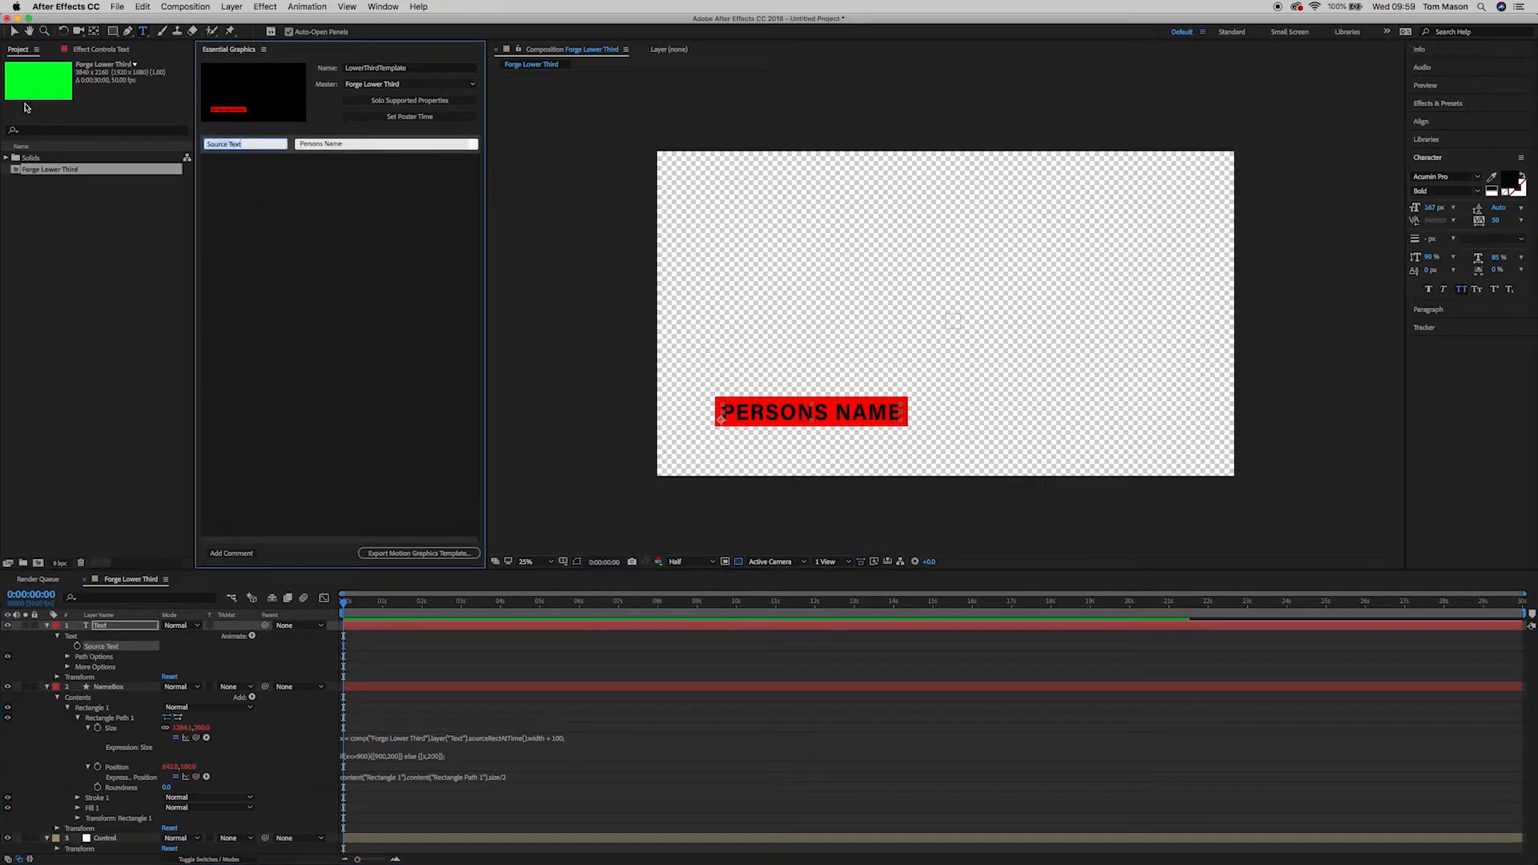
text(Name)
click(322, 178)
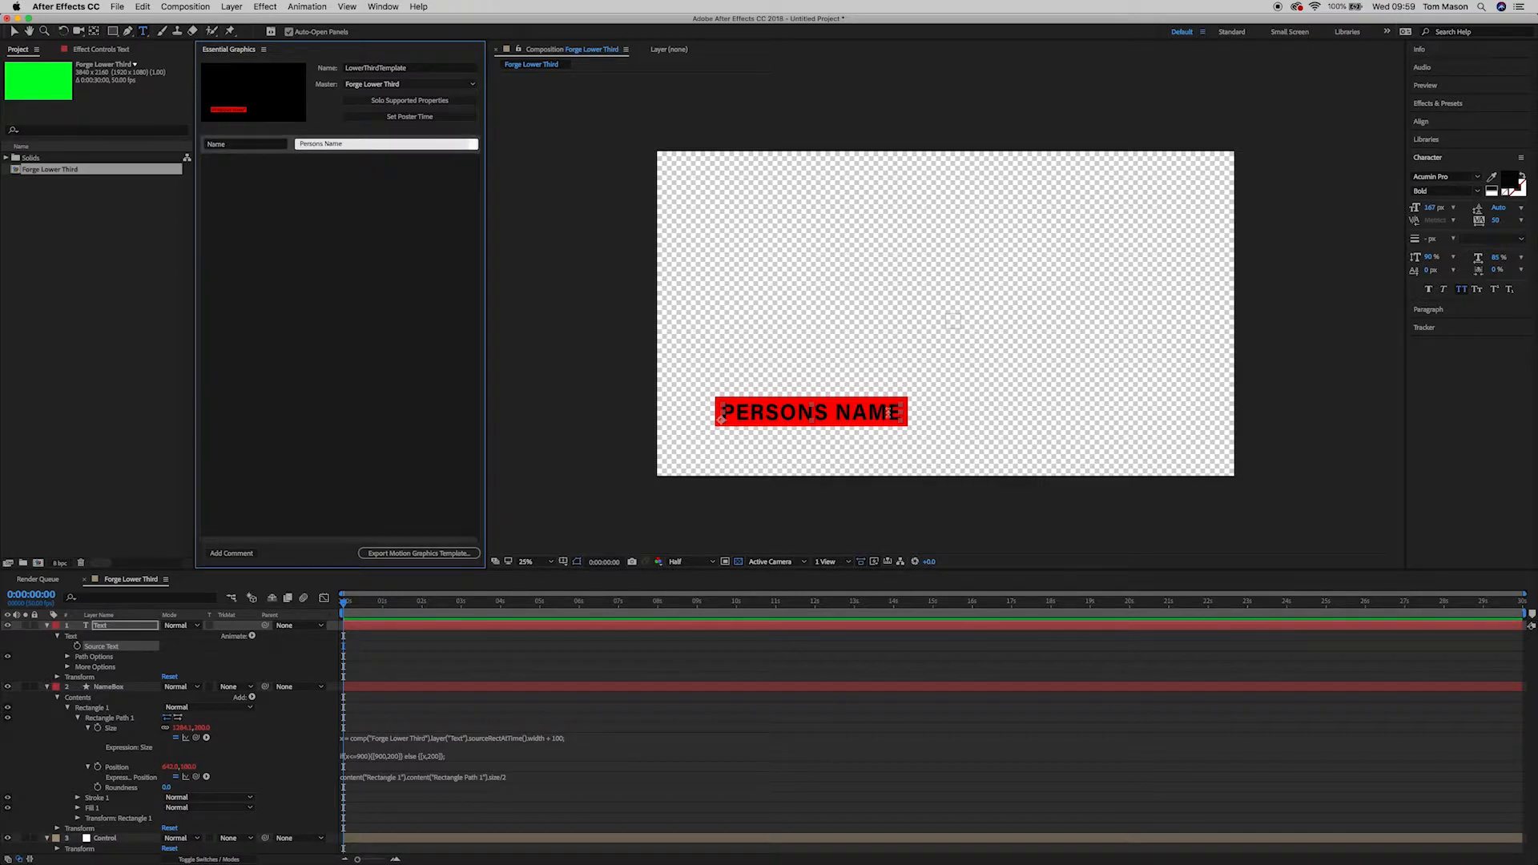
Step: Enter a person's name as the Name value so the red box refits
click(356, 145)
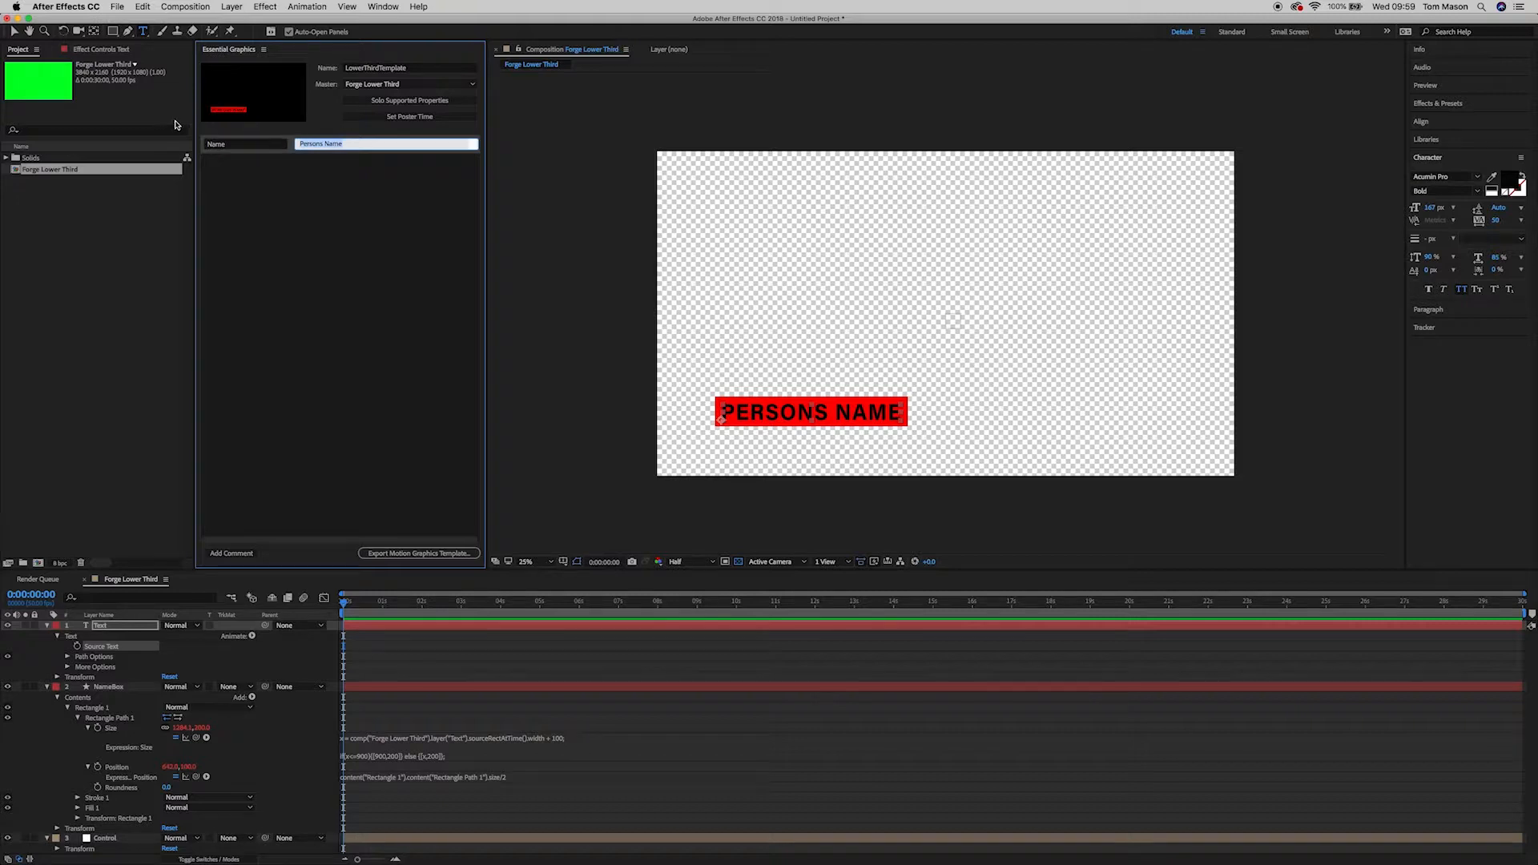
click(336, 317)
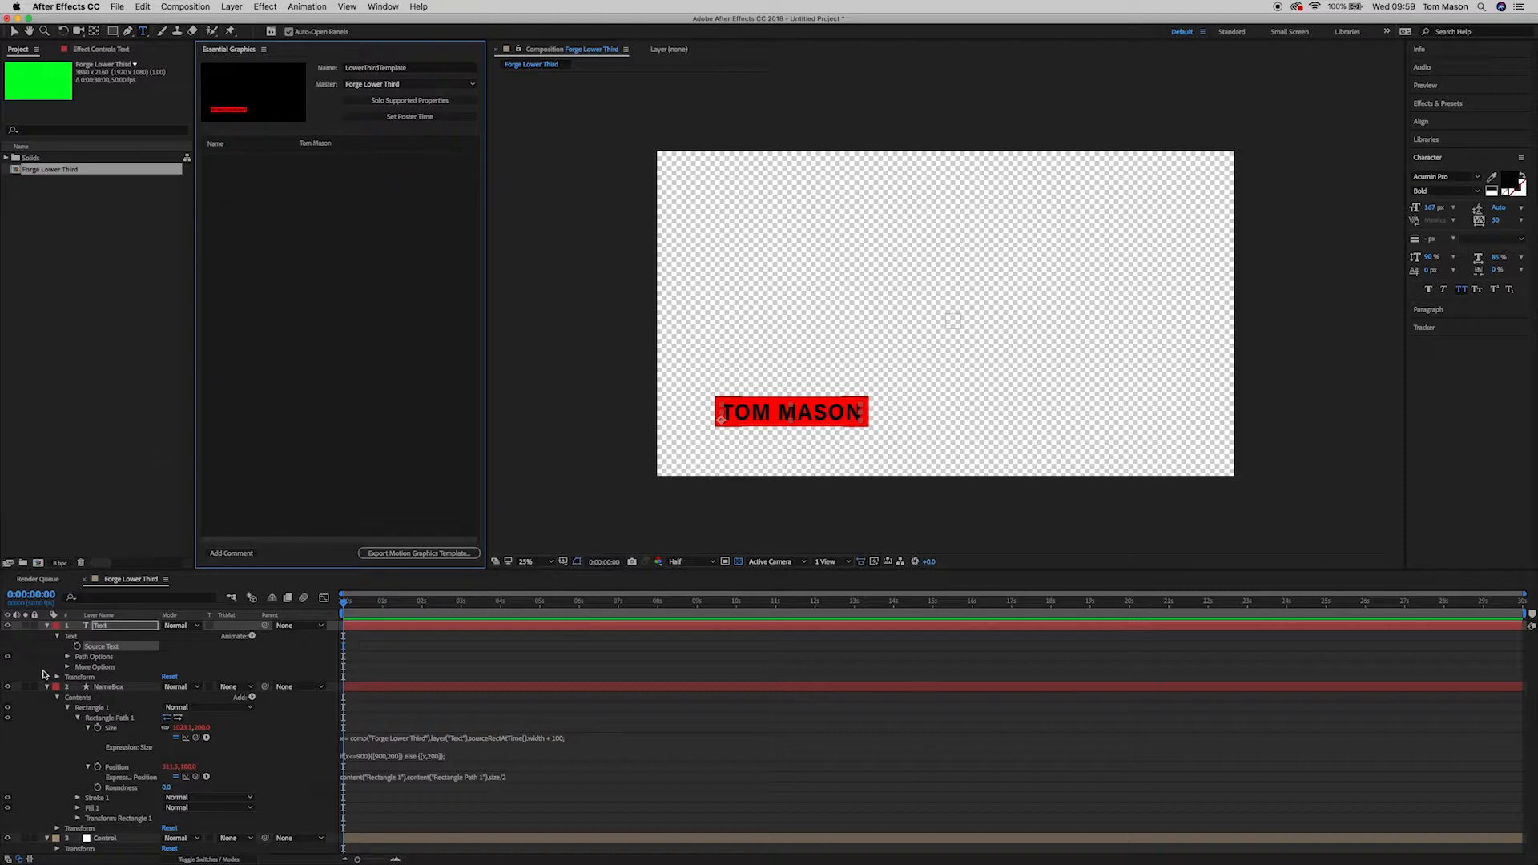
Step: Collapse the Text, NameBox and Control layers, then reopen NameBox to show its expressions
click(46, 626)
click(46, 635)
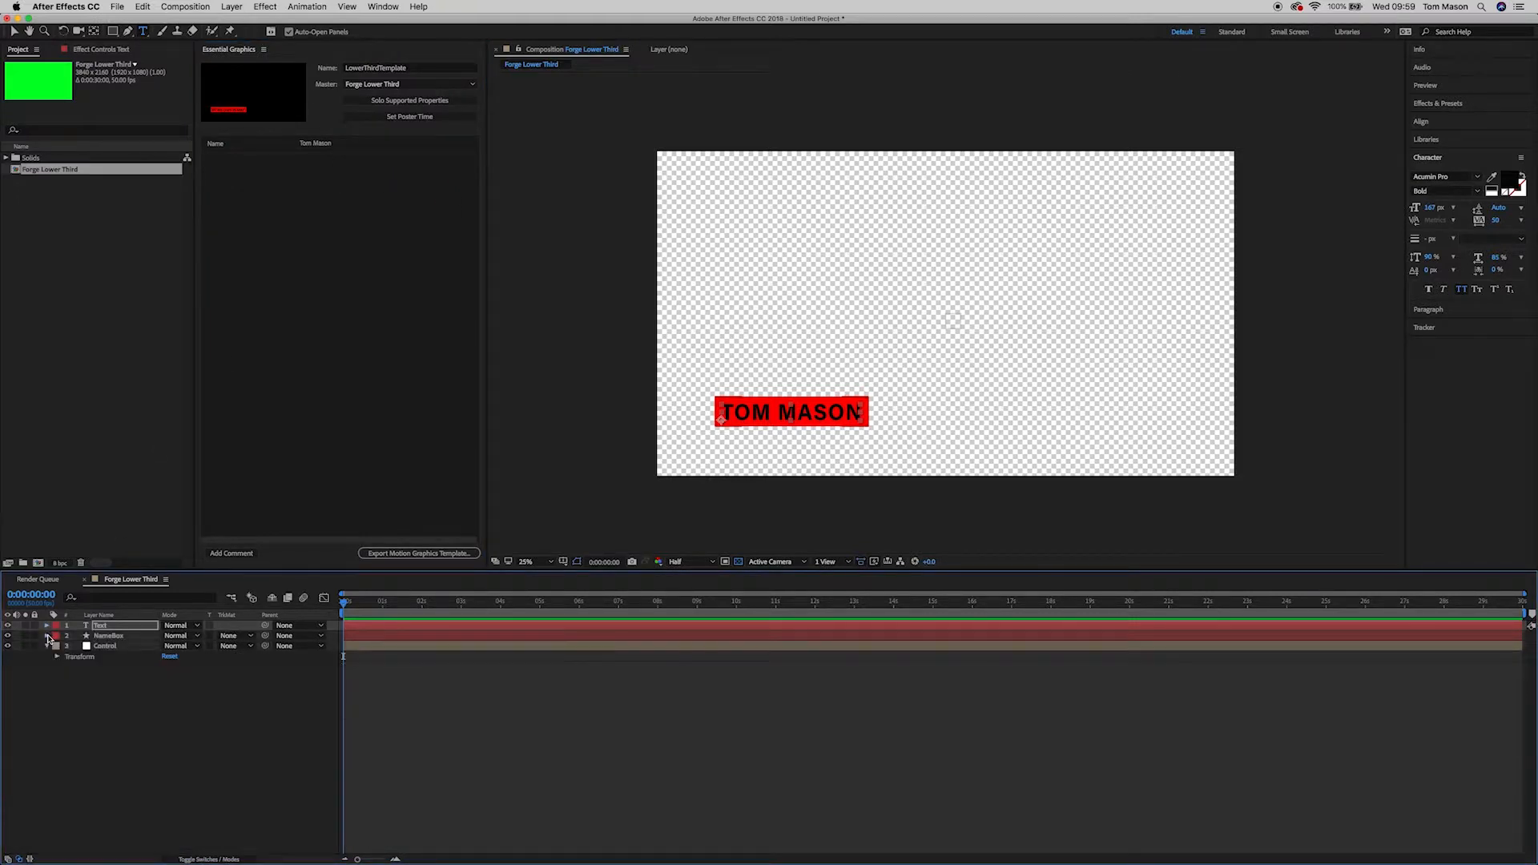
click(47, 646)
click(46, 647)
click(47, 635)
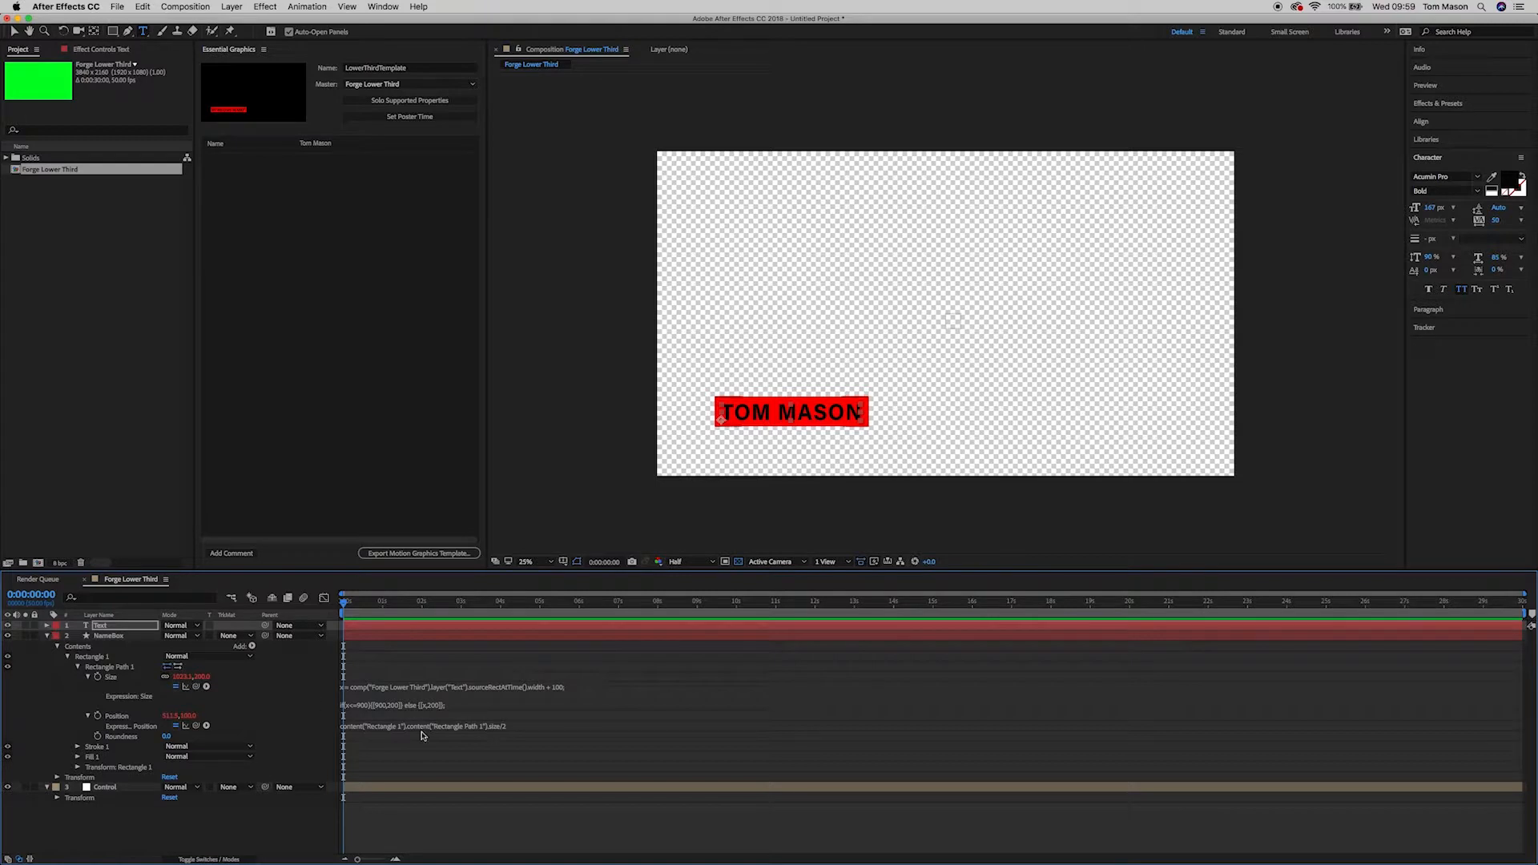
Step: Review the NameBox Size expression, collapse NameBox, and select the NameBox and Text layers
click(404, 705)
drag(377, 686, 428, 686)
triple_click(358, 687)
click(441, 687)
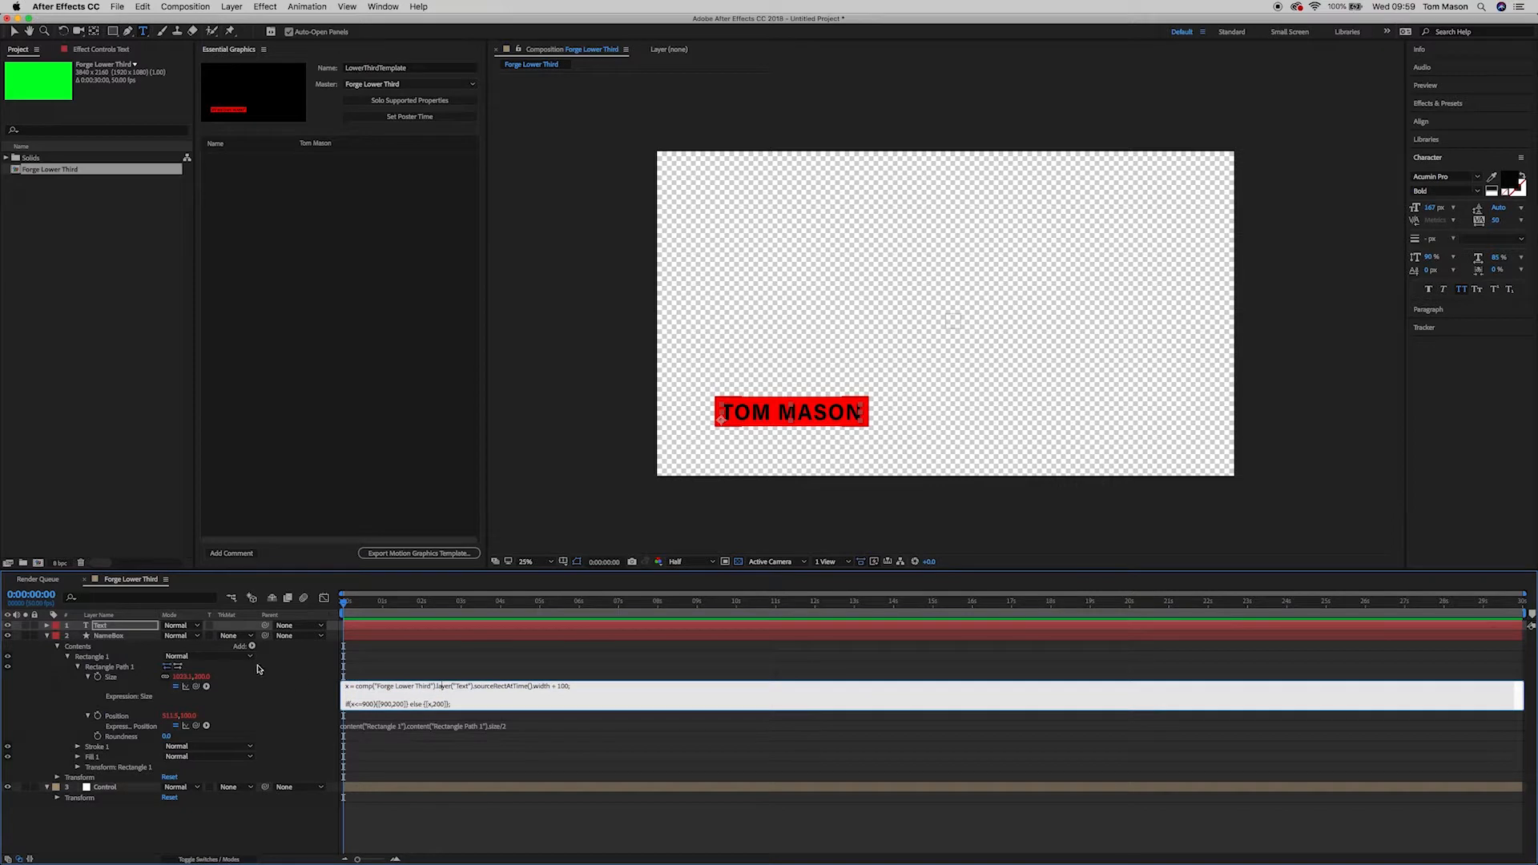
click(47, 635)
click(117, 637)
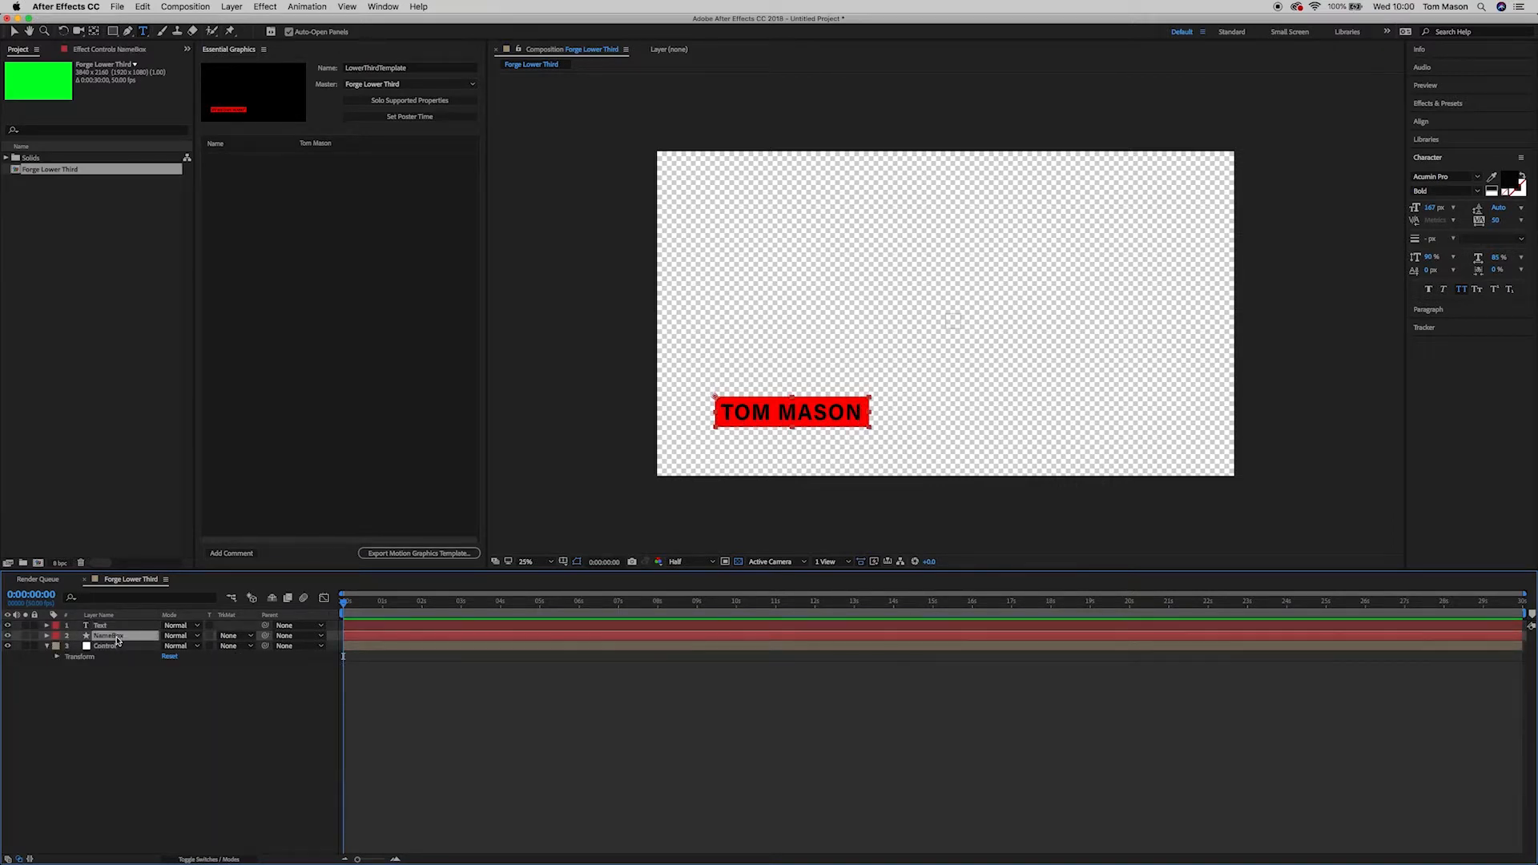
shift+click(104, 626)
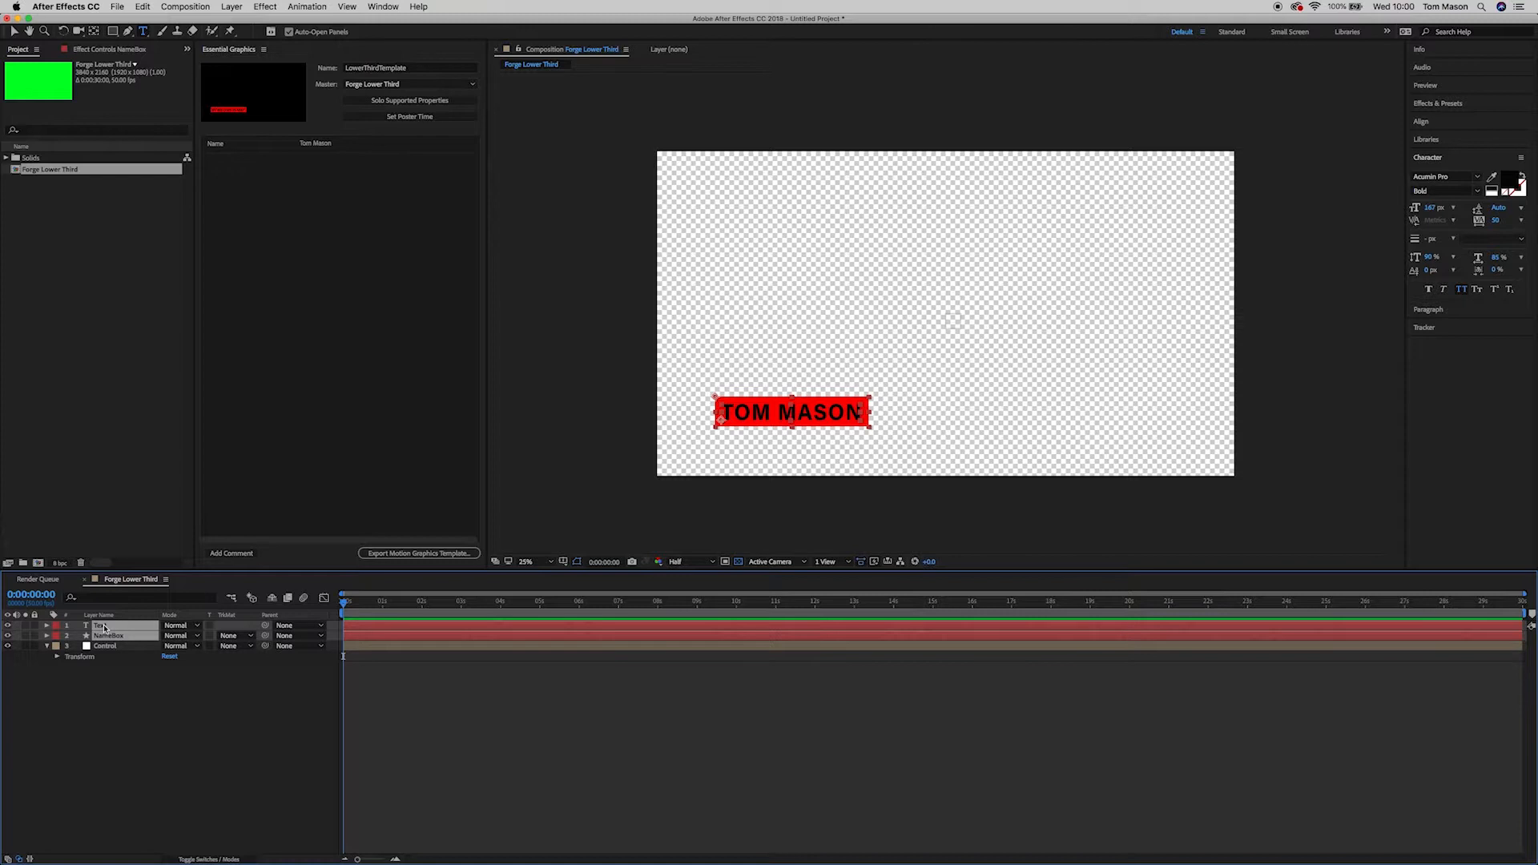
Step: Pre-compose the Text and NameBox layers into a new comp named NameField, moving all attributes
right_click(110, 641)
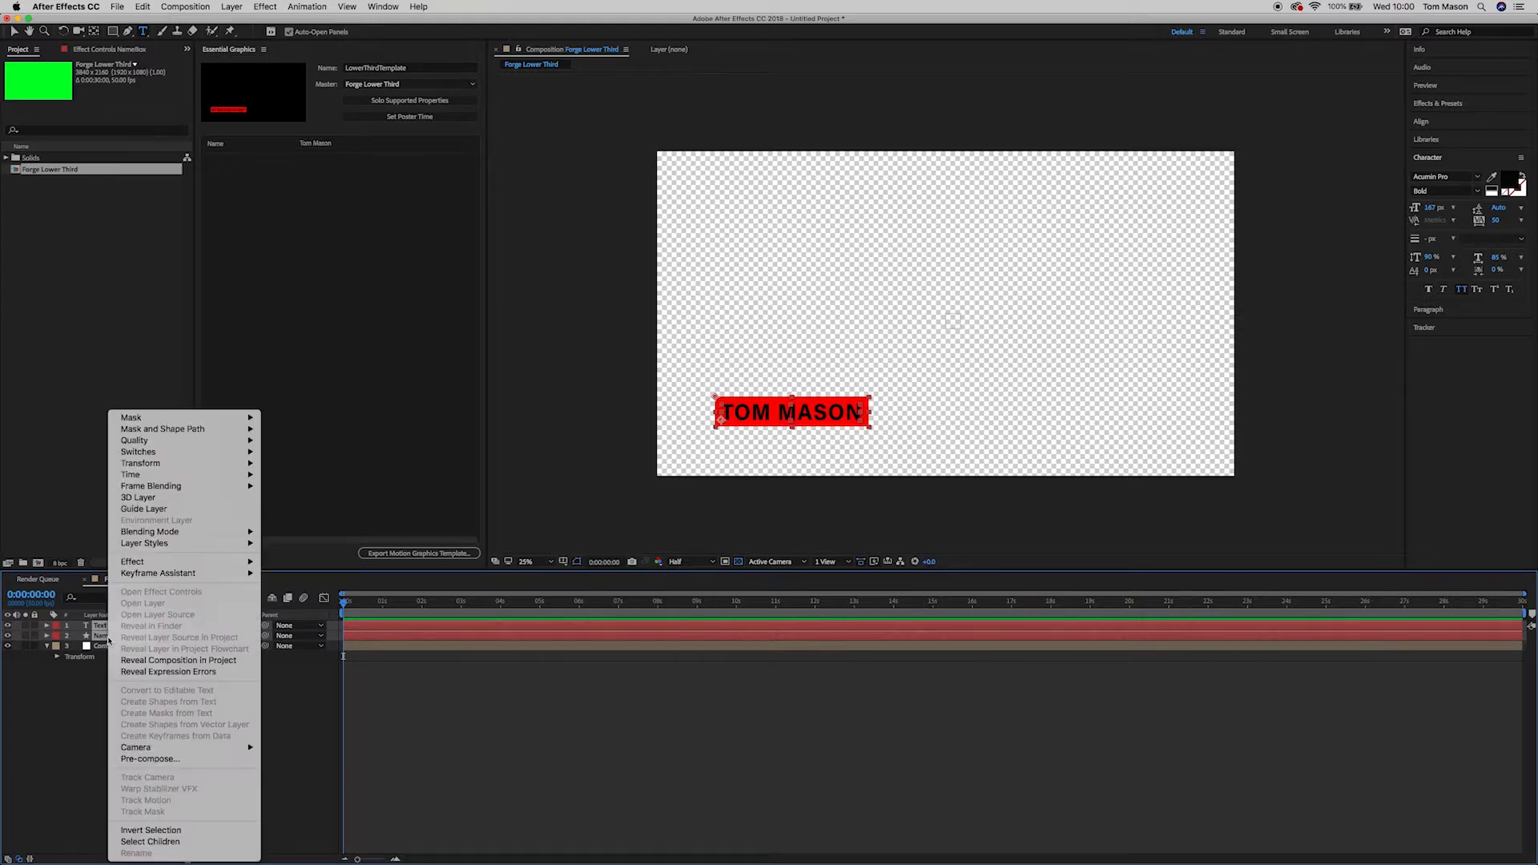
click(160, 760)
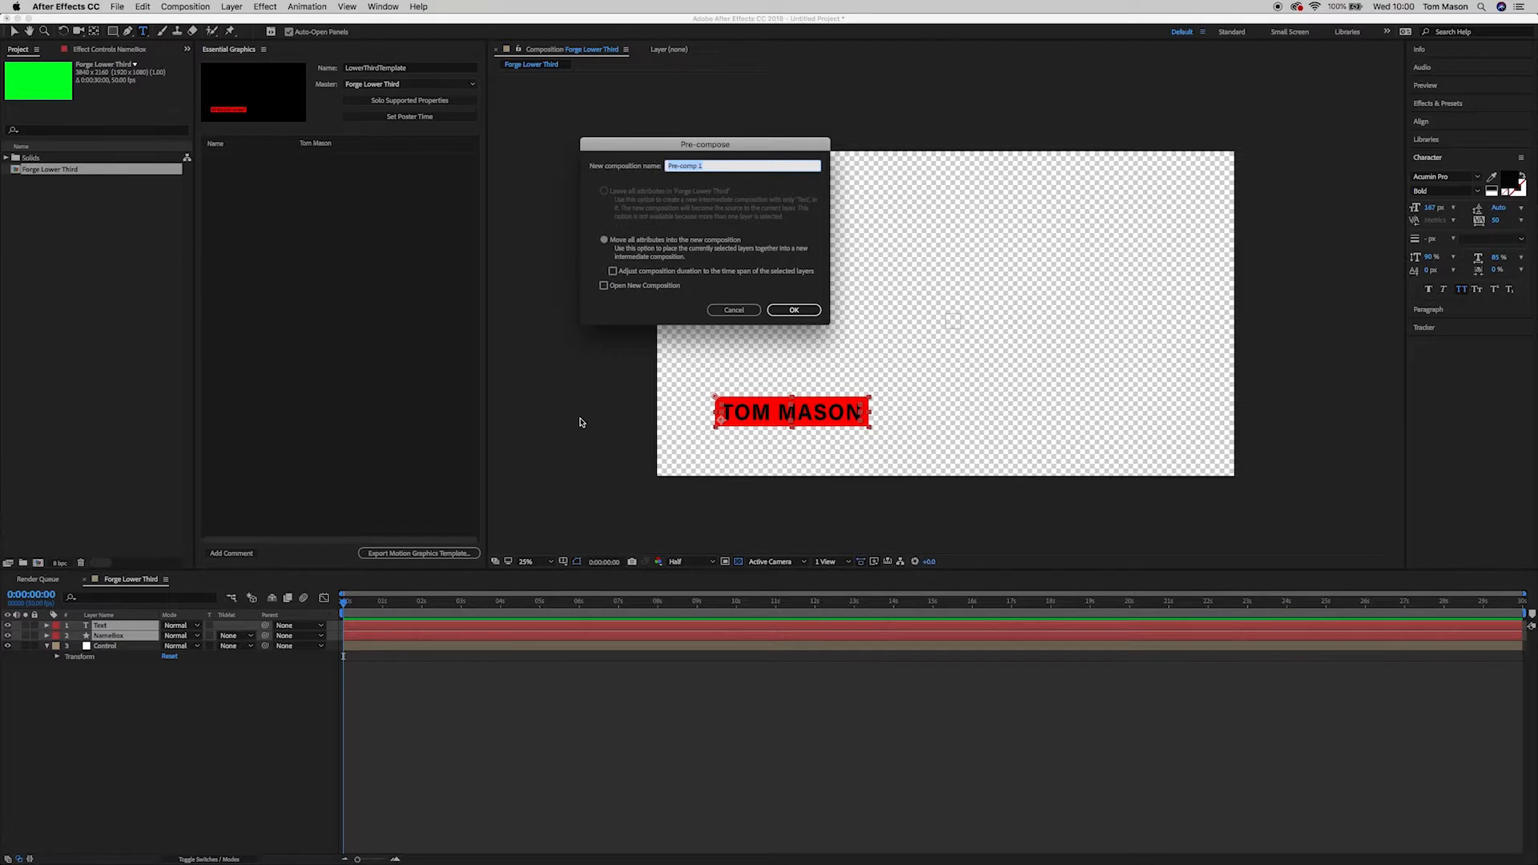
text(NameField)
click(794, 310)
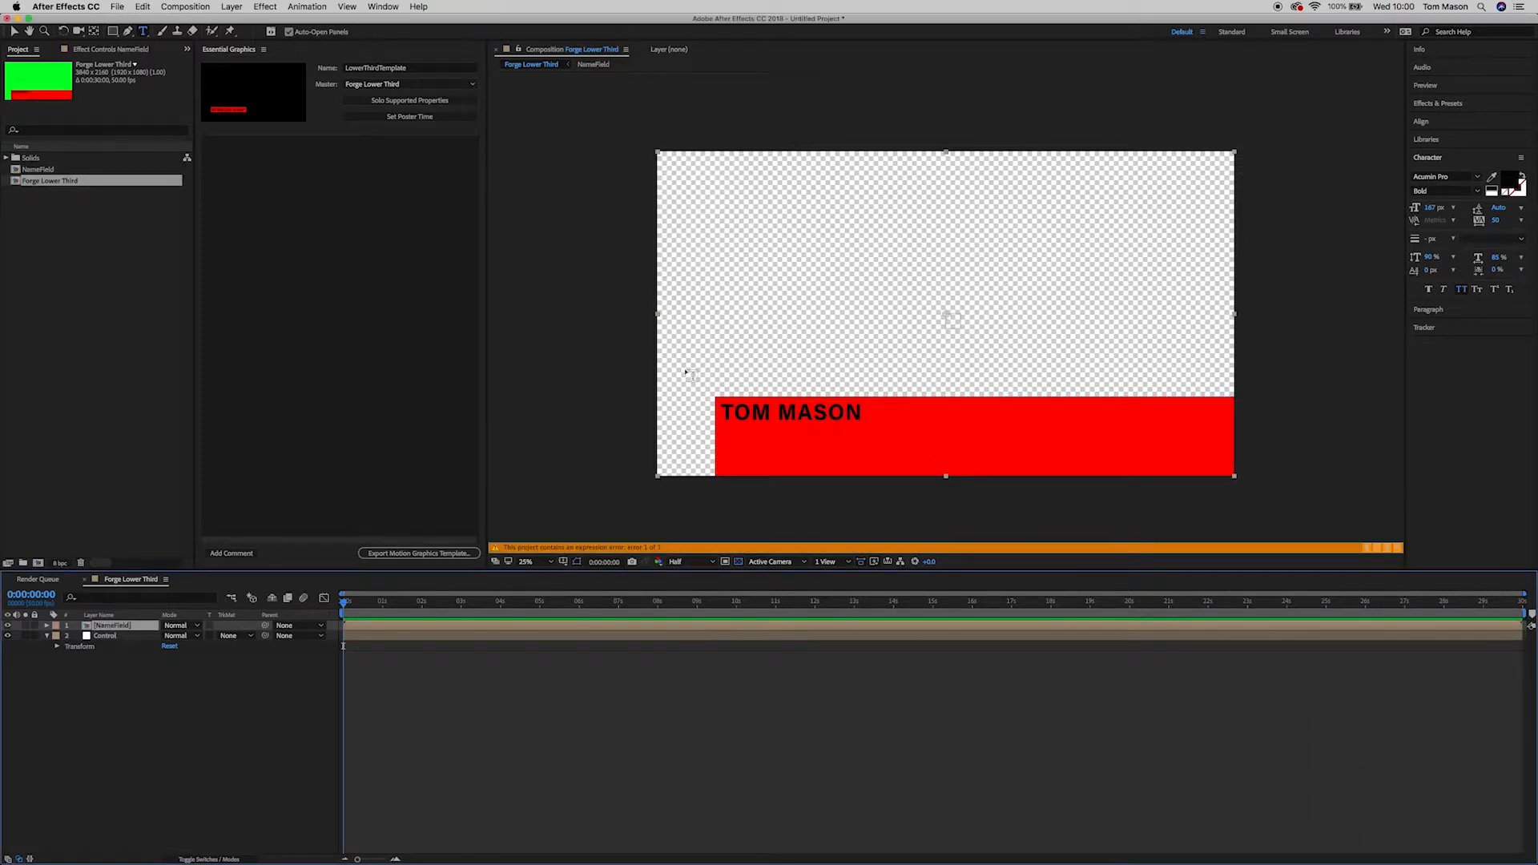
Step: Open the NameField pre-comp and reveal the NameBox rectangle's Size and Position expressions
click(47, 626)
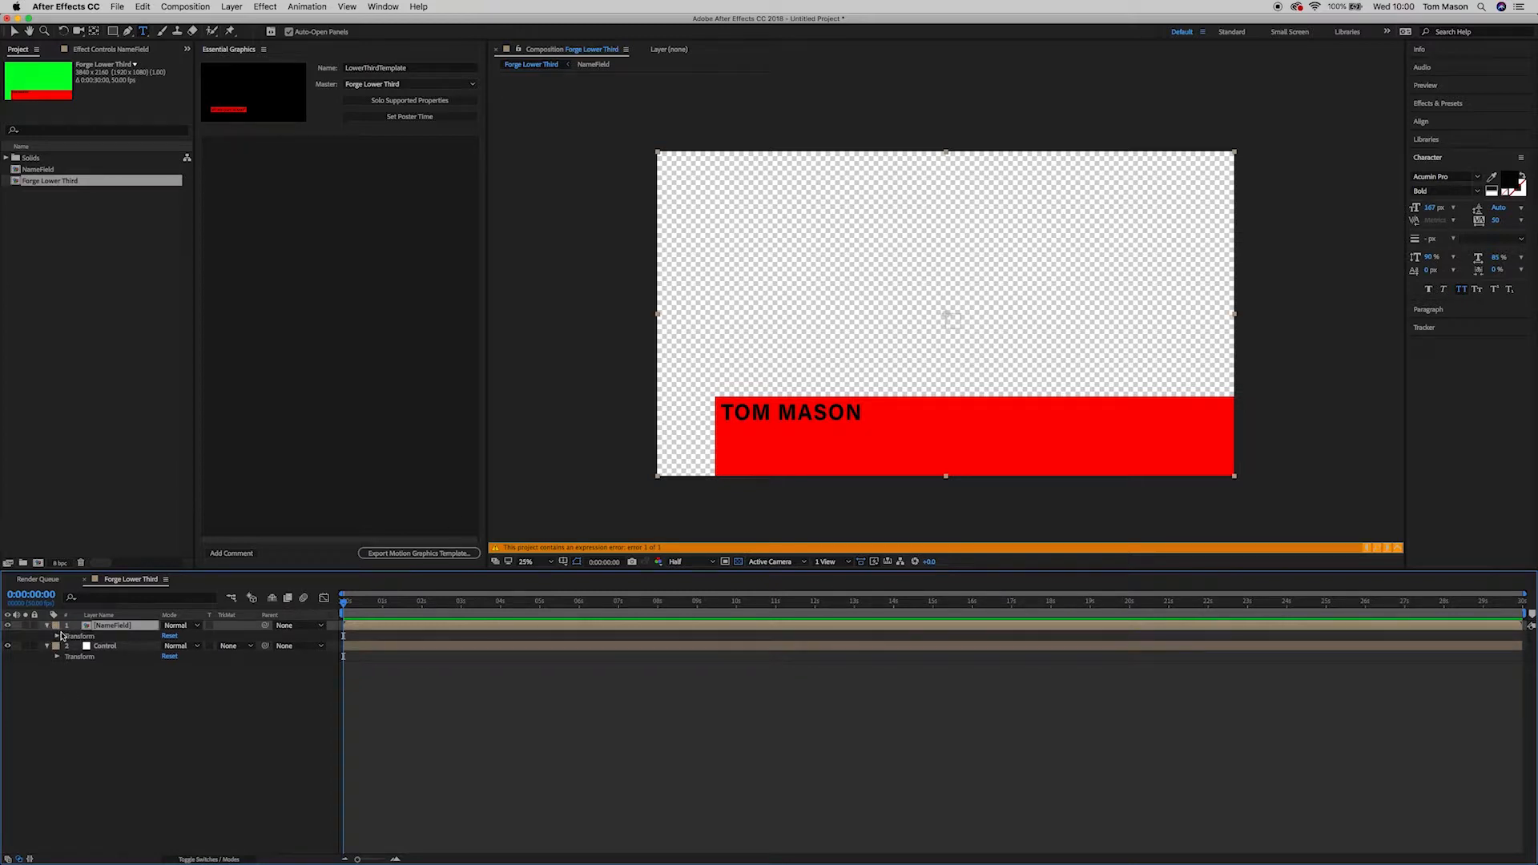
double_click(109, 626)
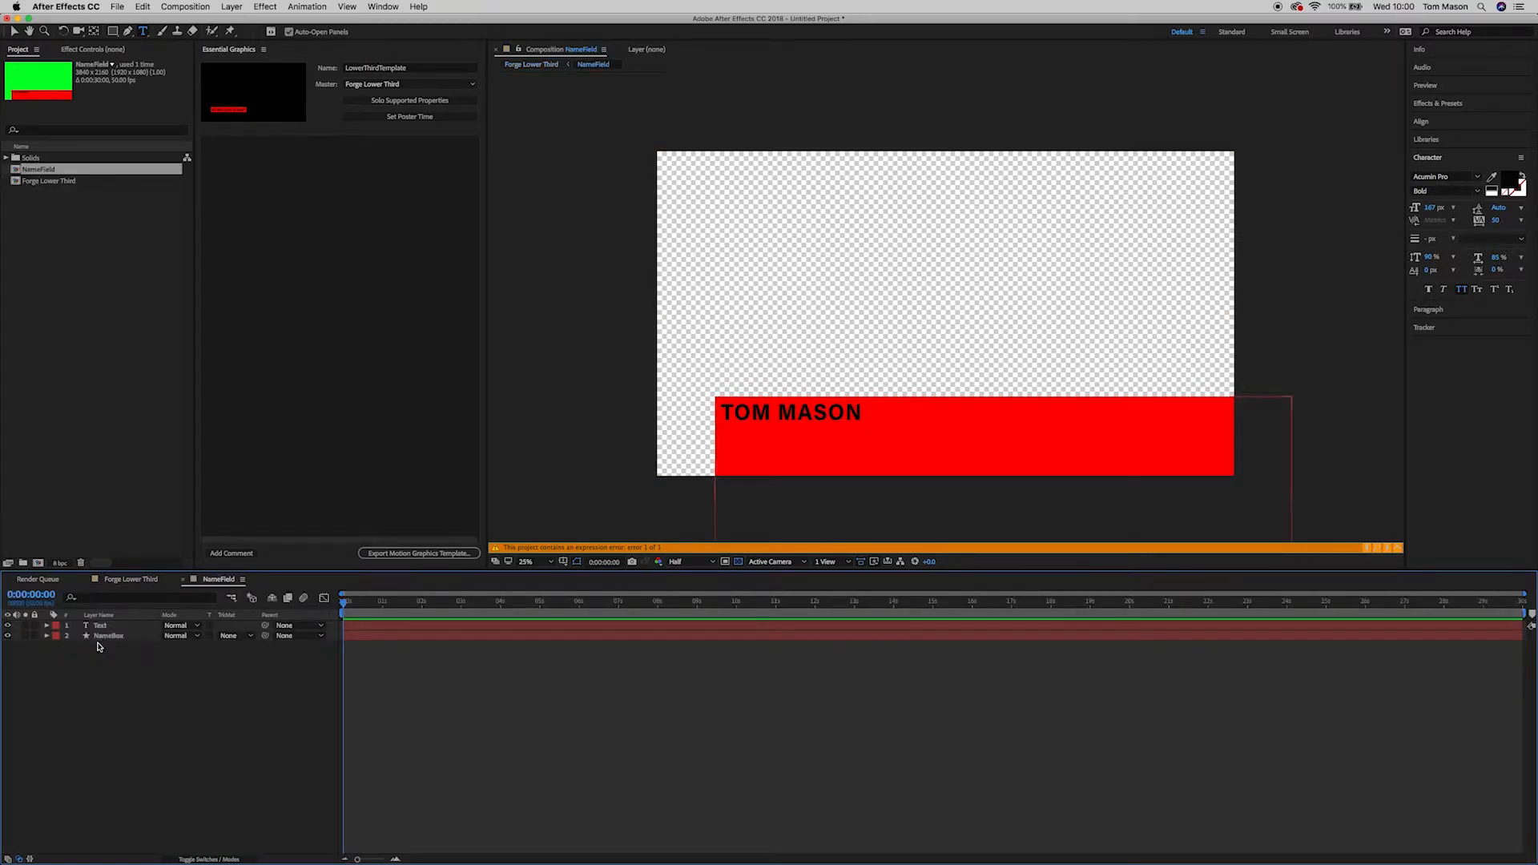
click(47, 637)
click(57, 646)
click(68, 657)
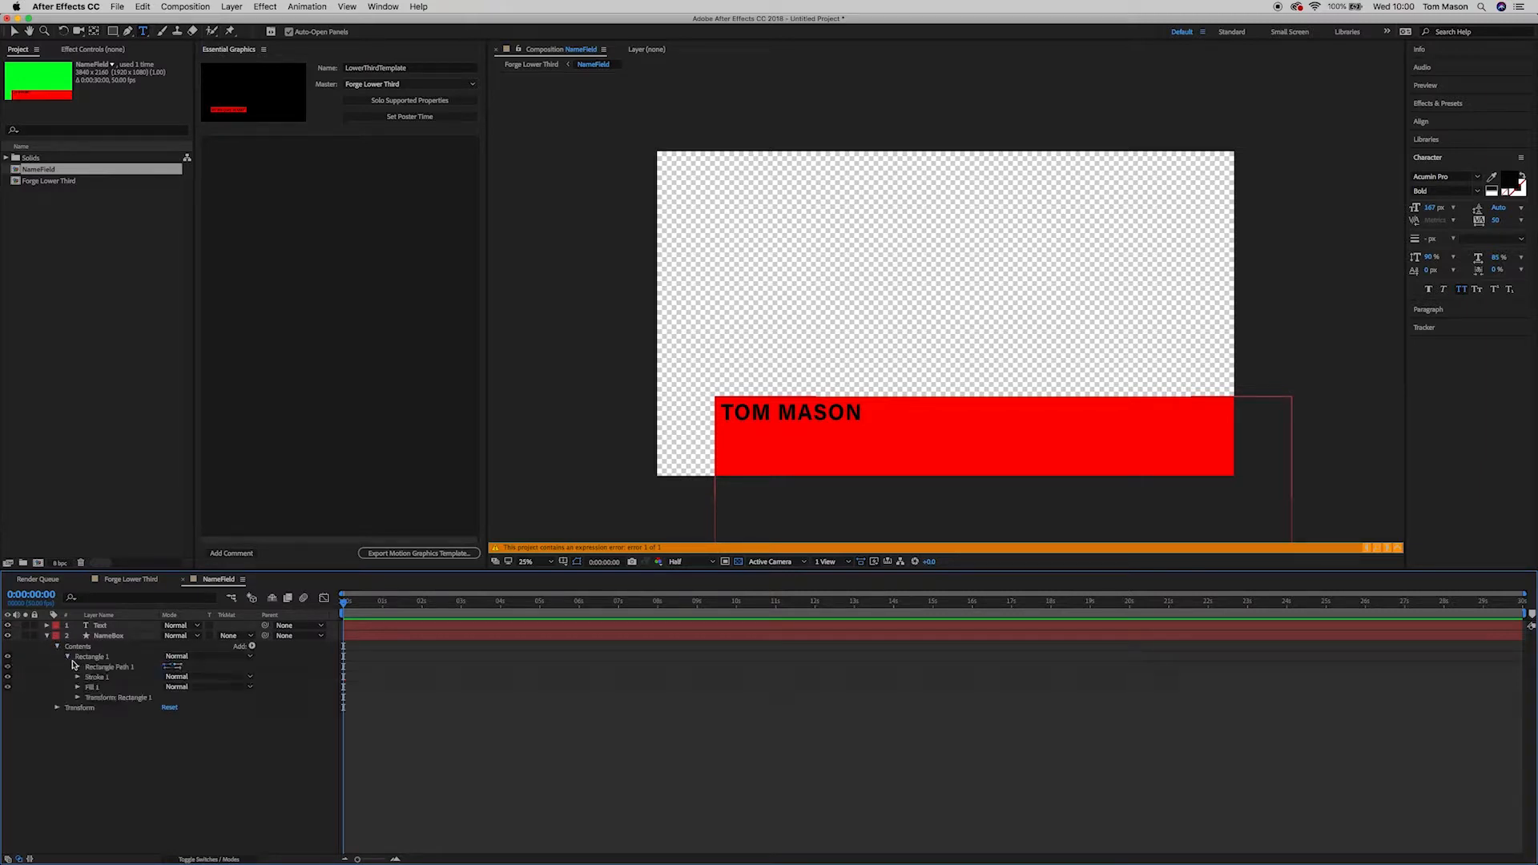
click(78, 667)
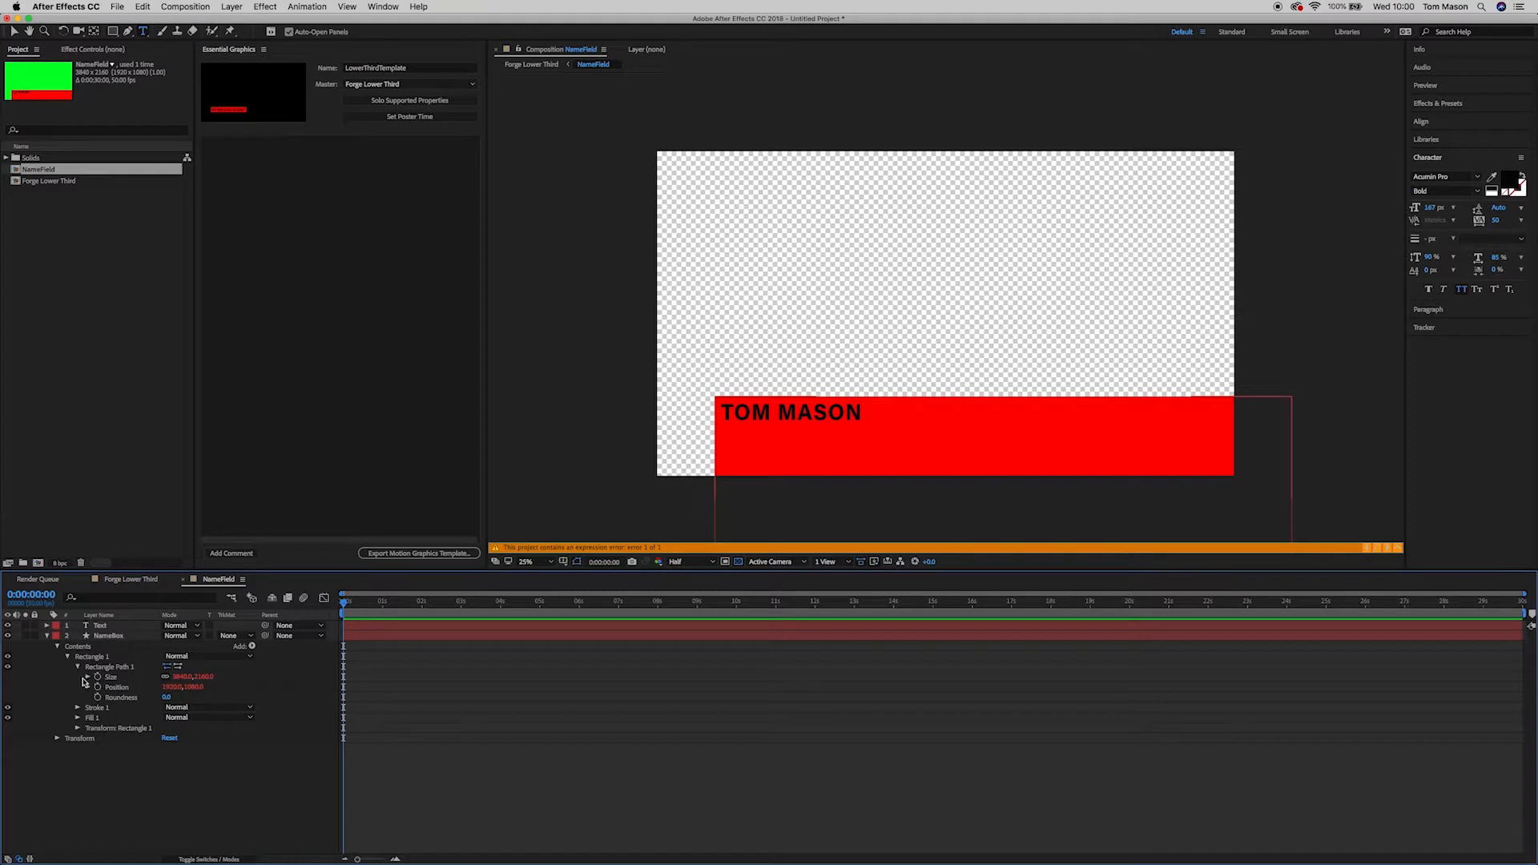
click(87, 677)
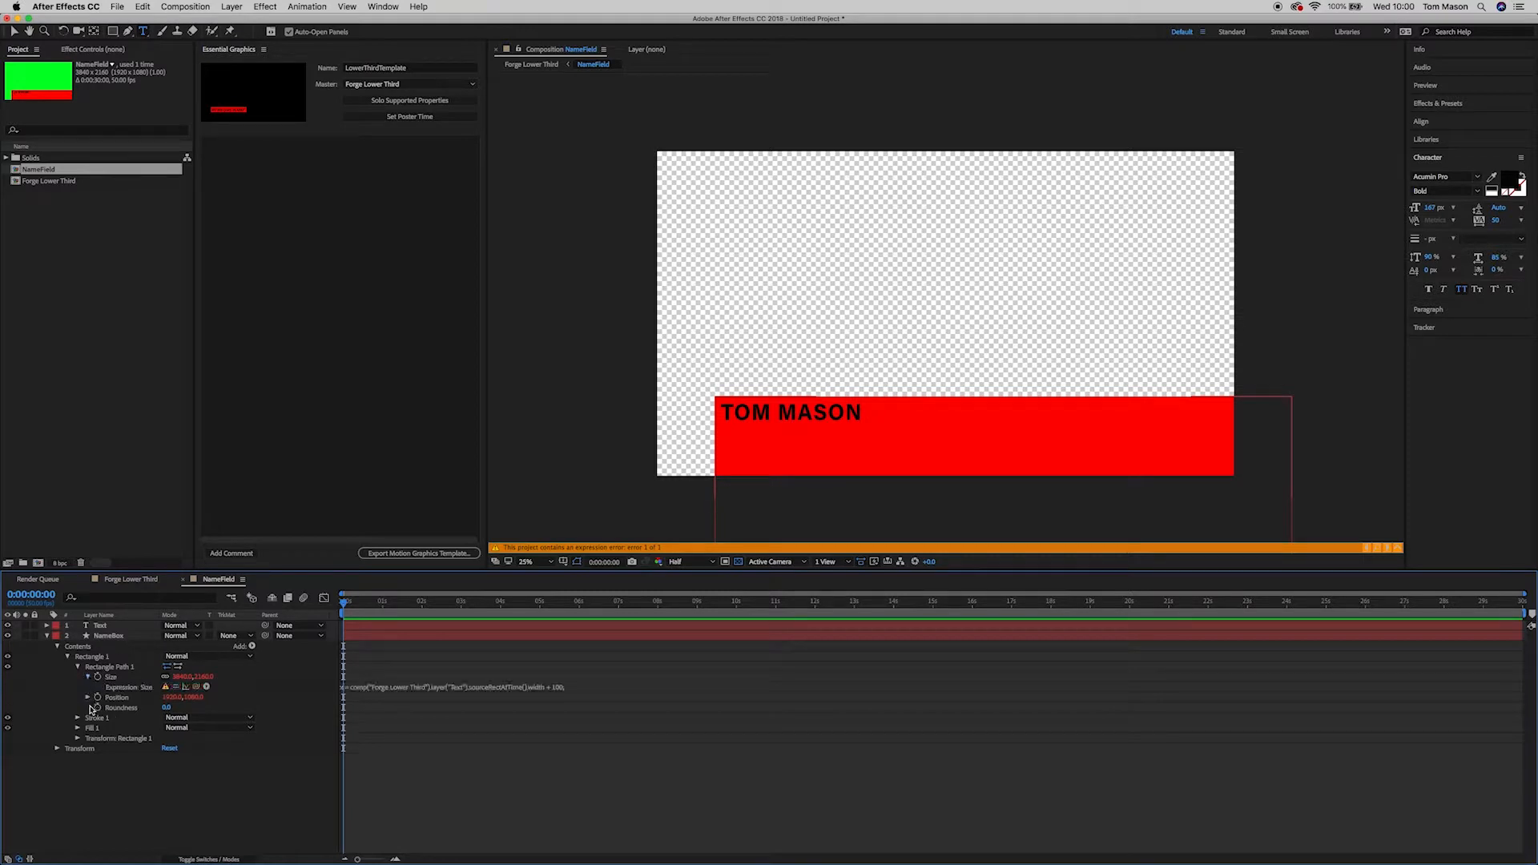
click(88, 697)
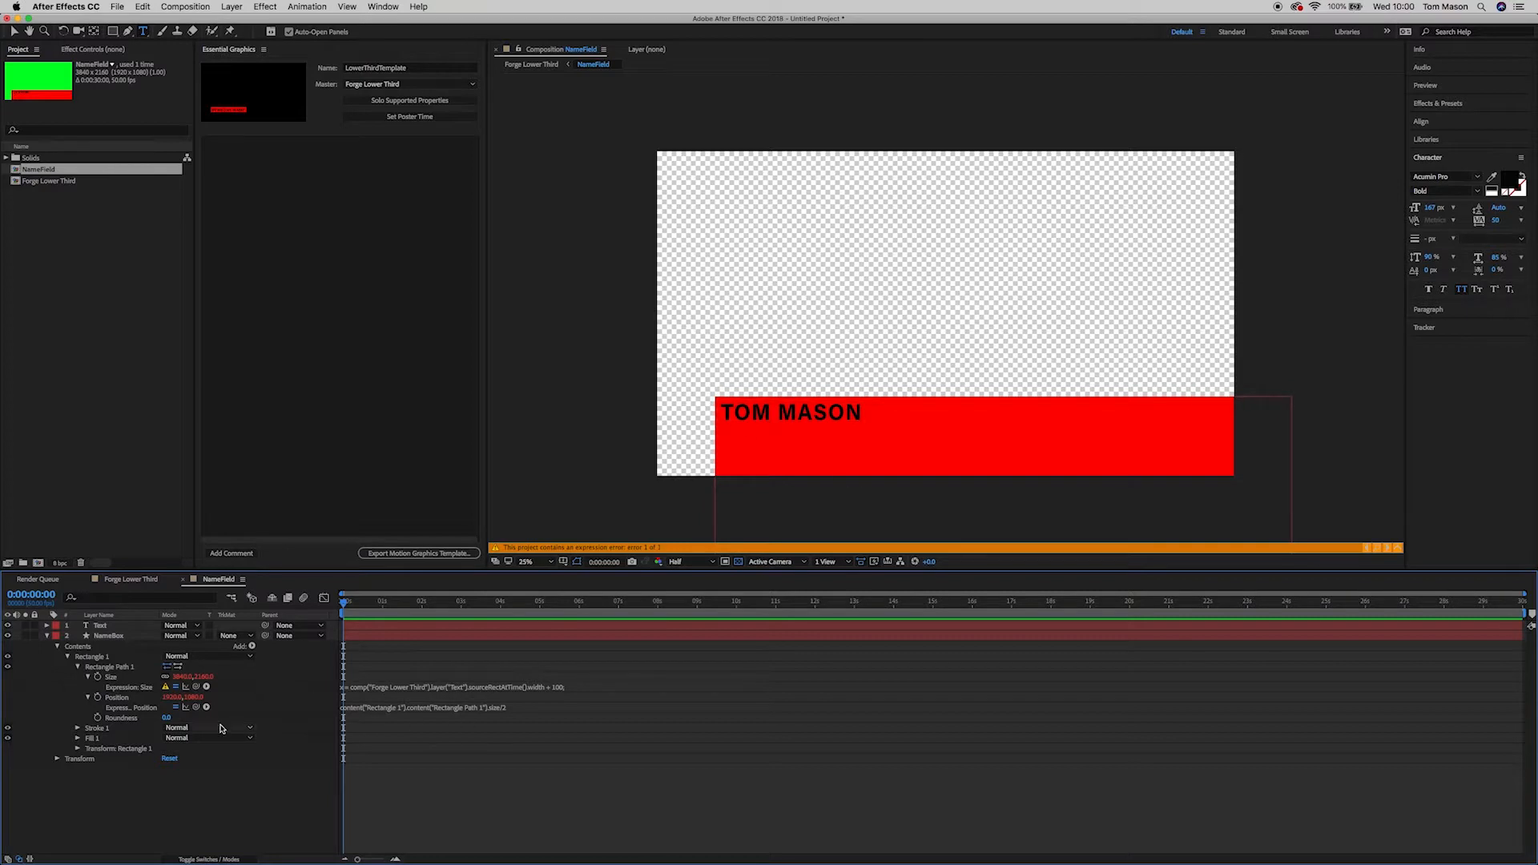
Step: Change the Size expression's comp reference from 'Forge Lower Third' to 'NameField'
click(394, 687)
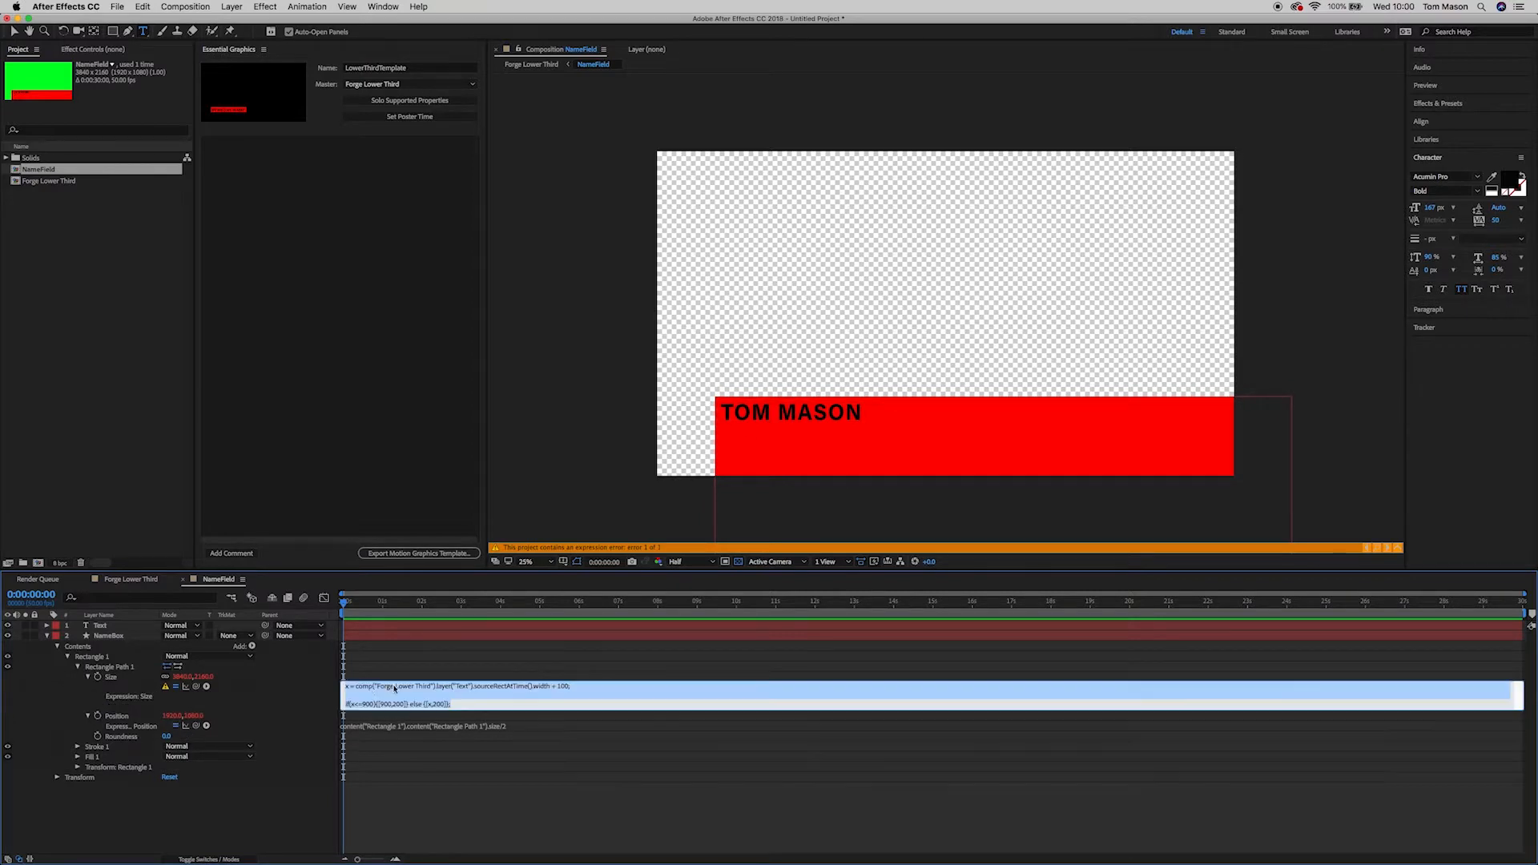
click(380, 686)
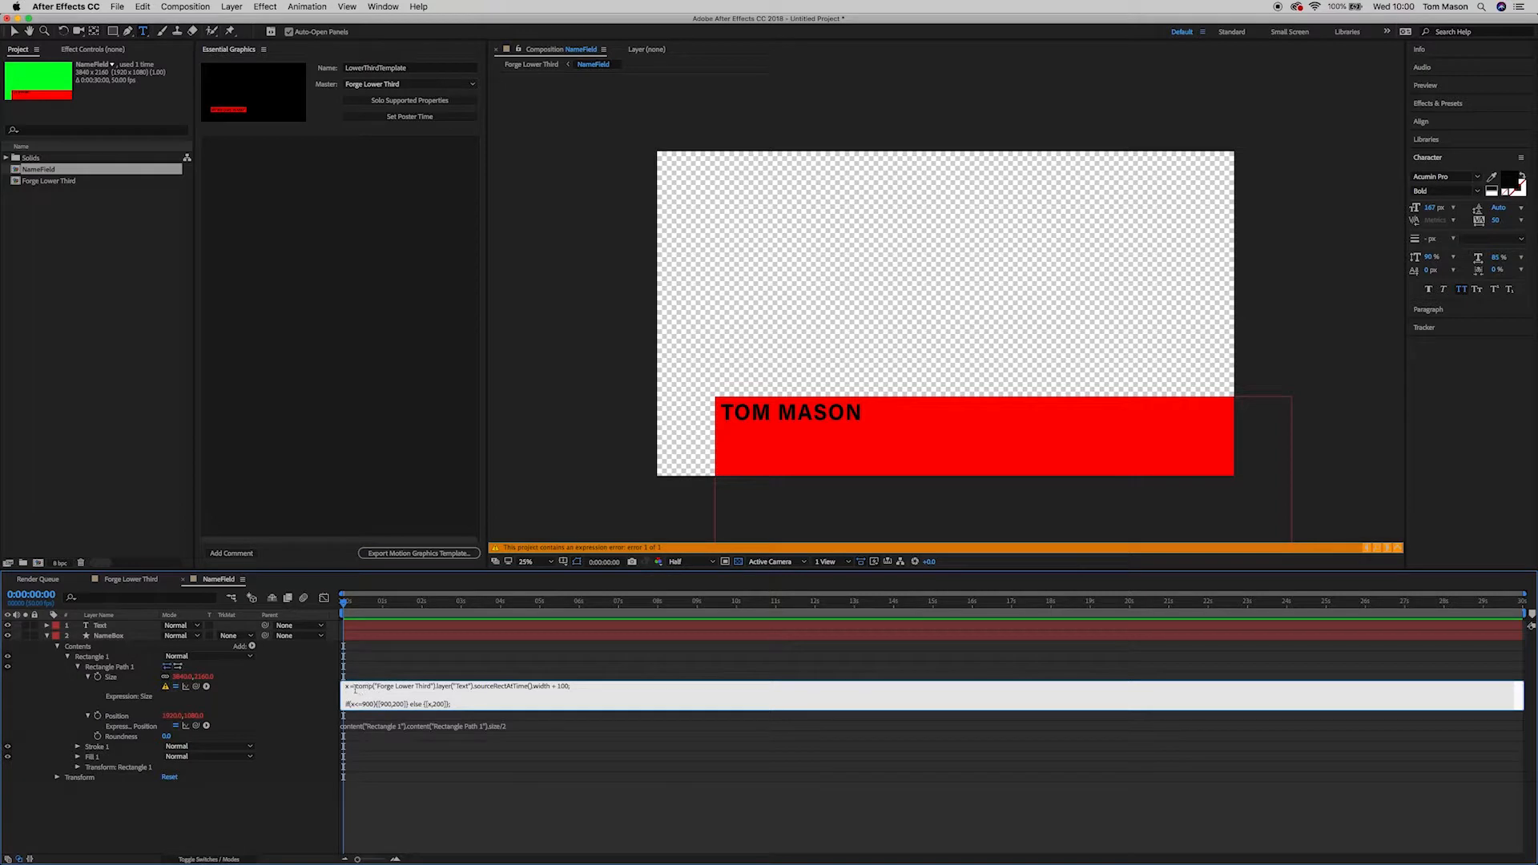
drag(375, 687, 427, 688)
text(NameField)
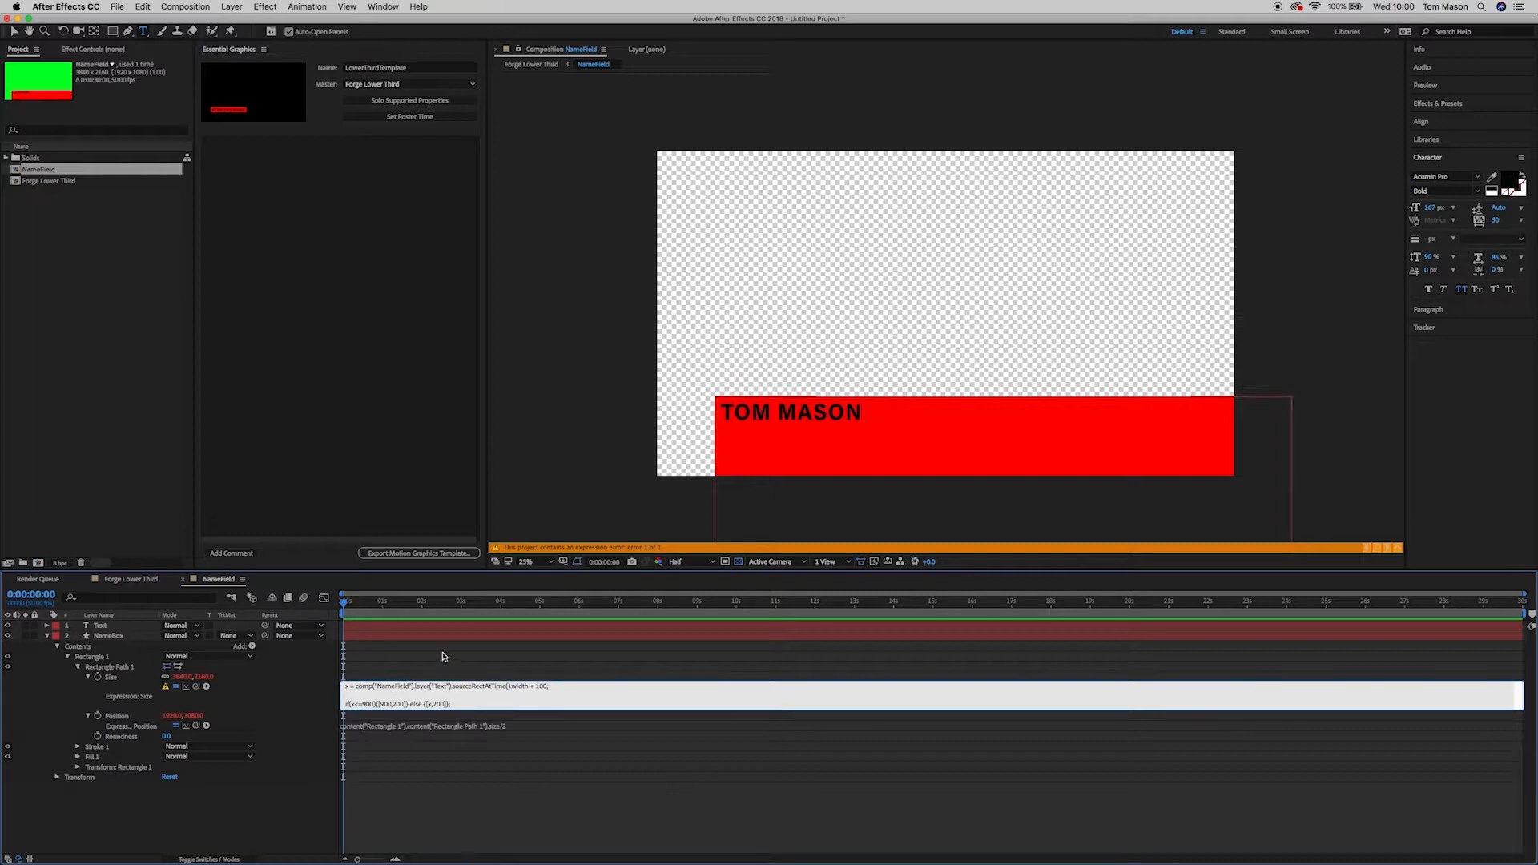
click(442, 656)
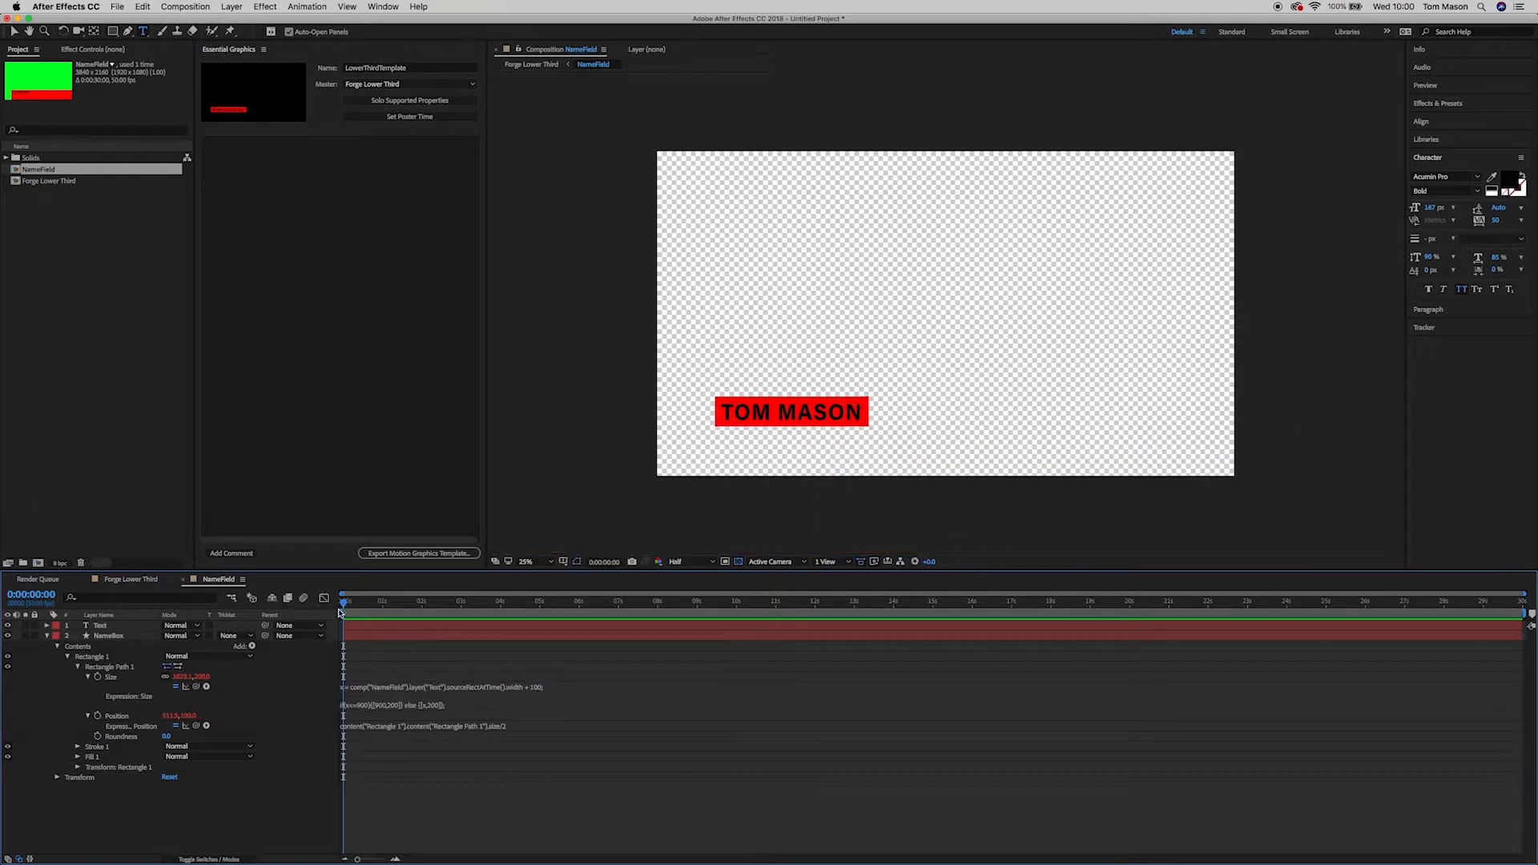
click(349, 693)
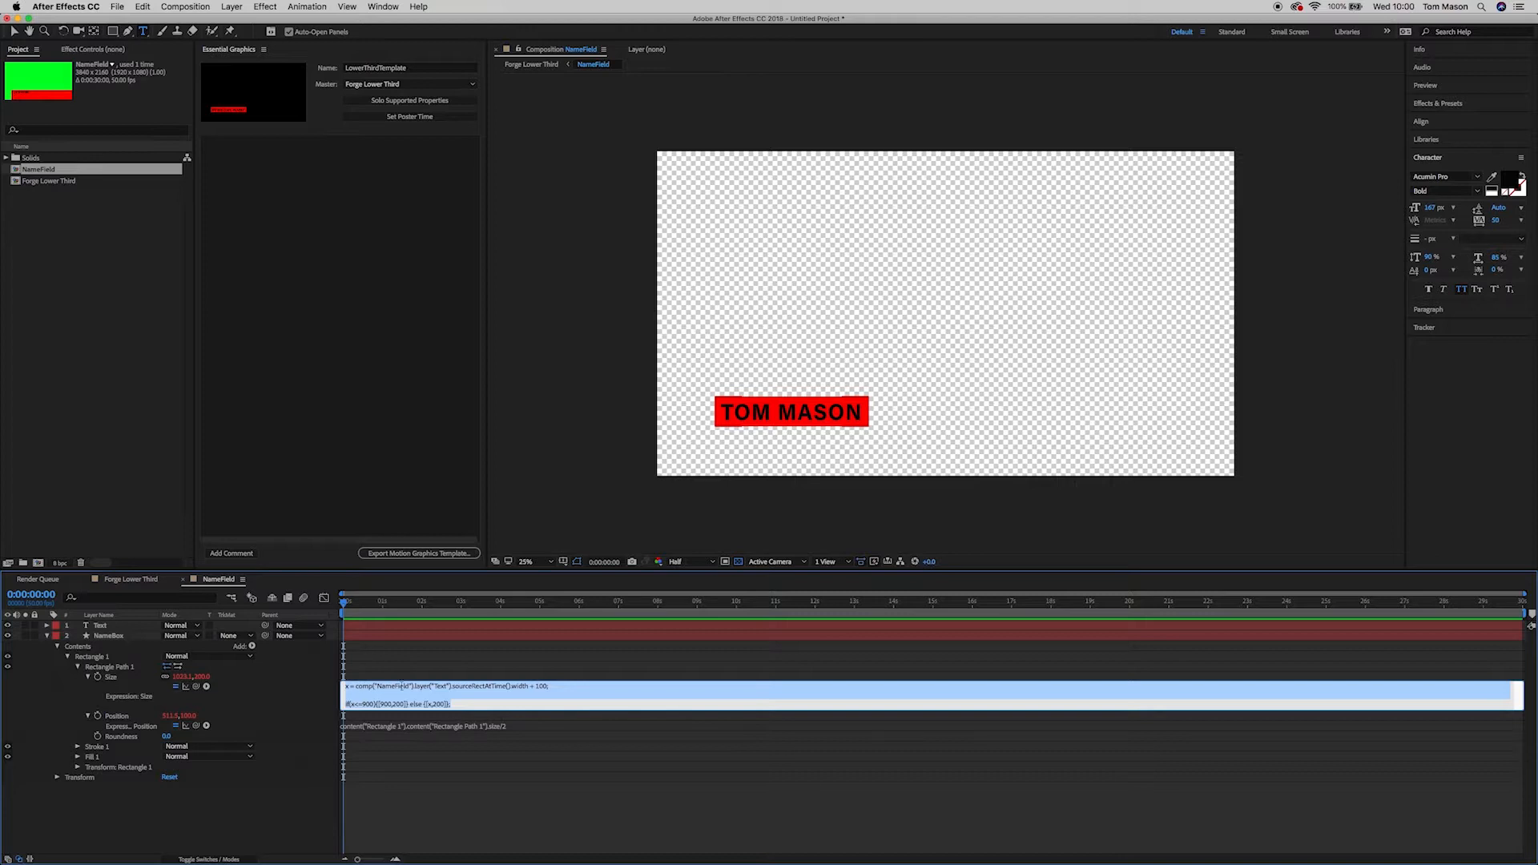
click(166, 692)
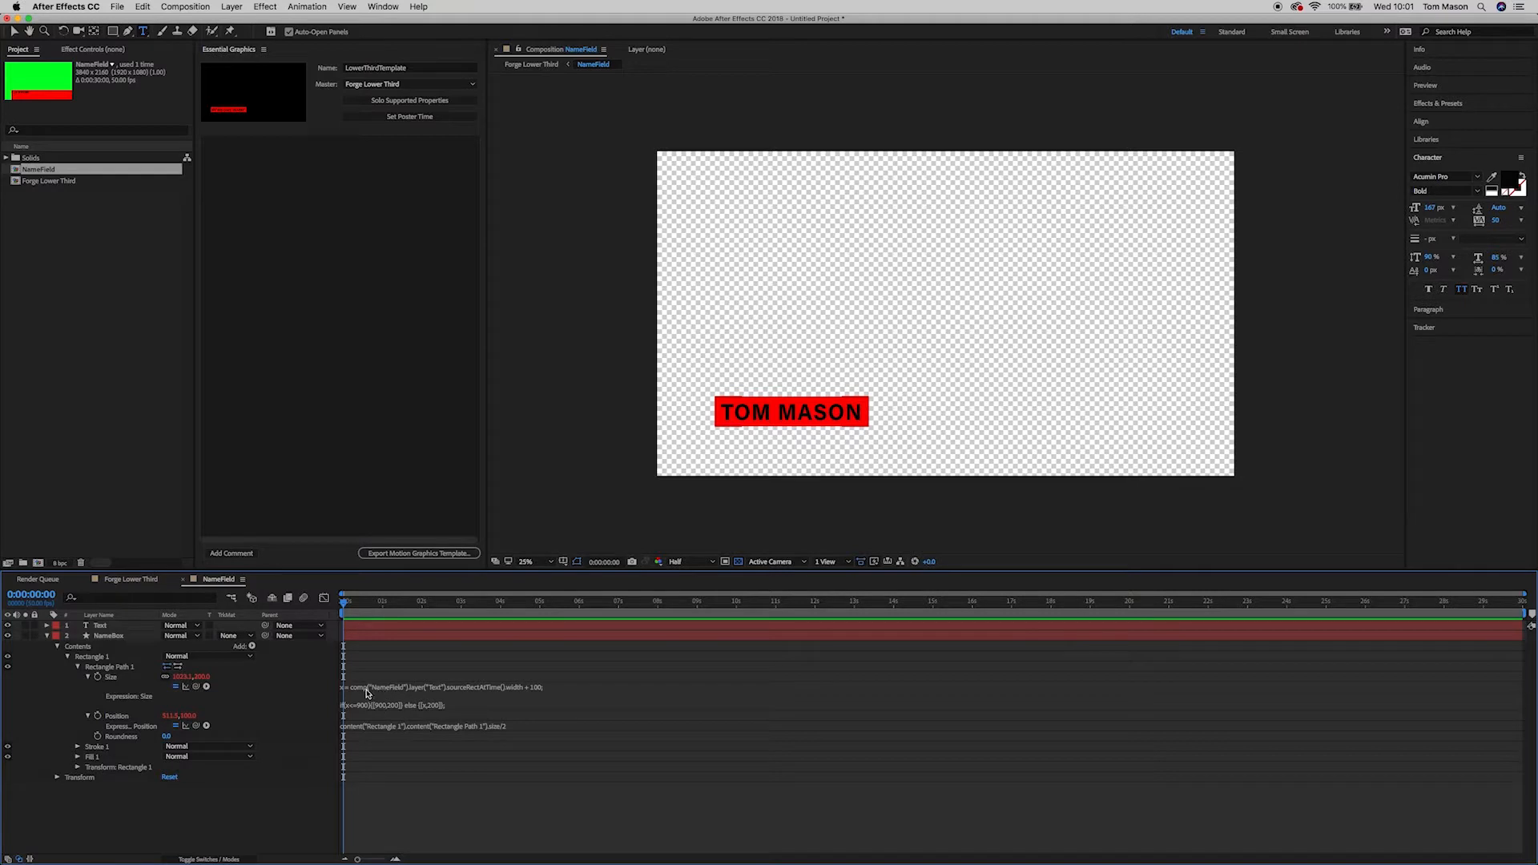
click(377, 692)
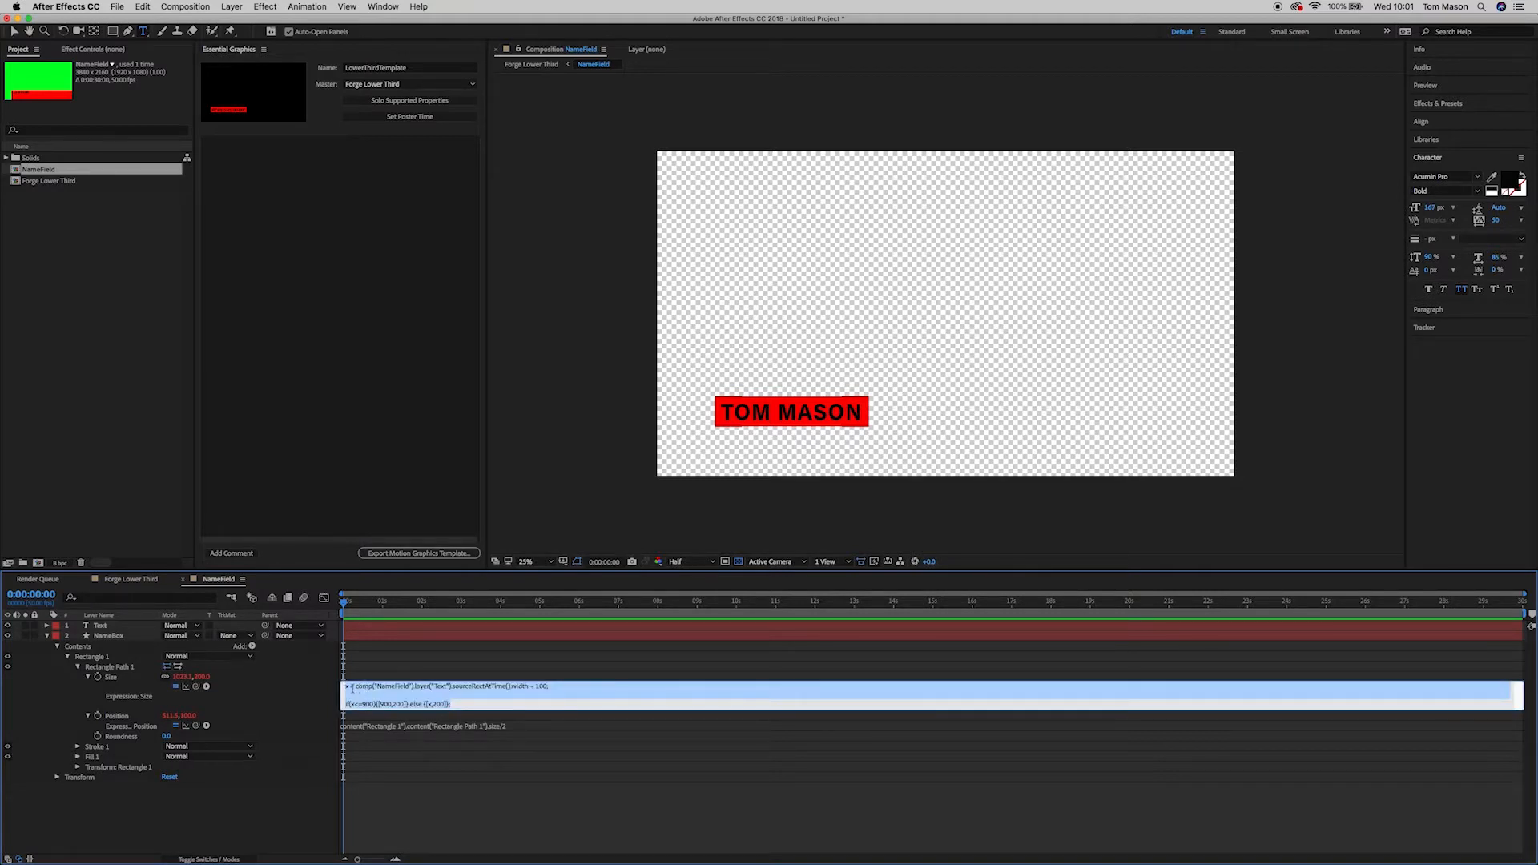
click(345, 687)
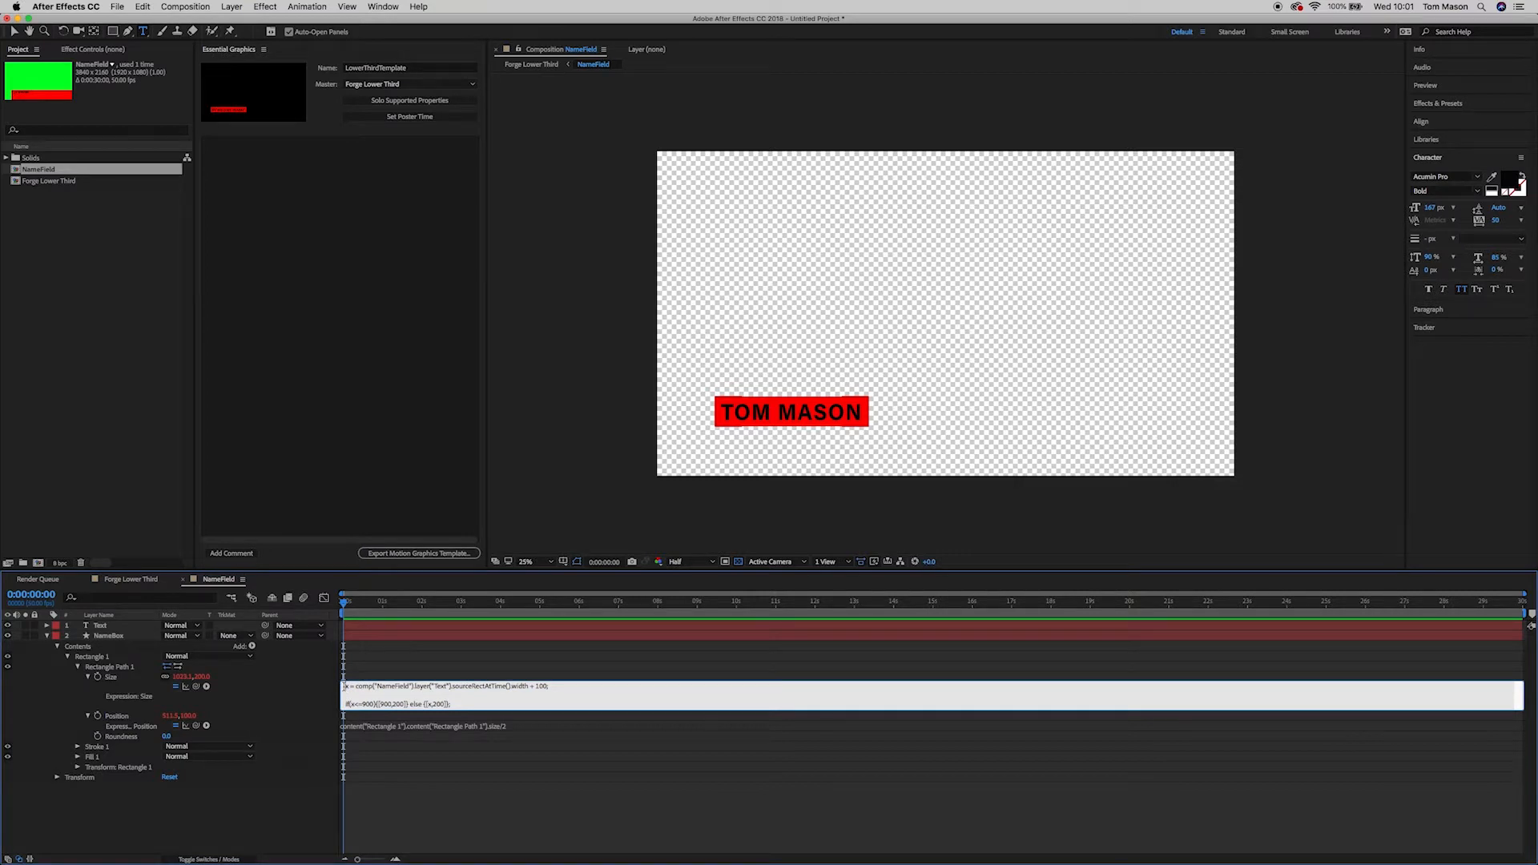
drag(345, 687, 350, 687)
double_click(359, 686)
drag(411, 689, 454, 688)
click(102, 626)
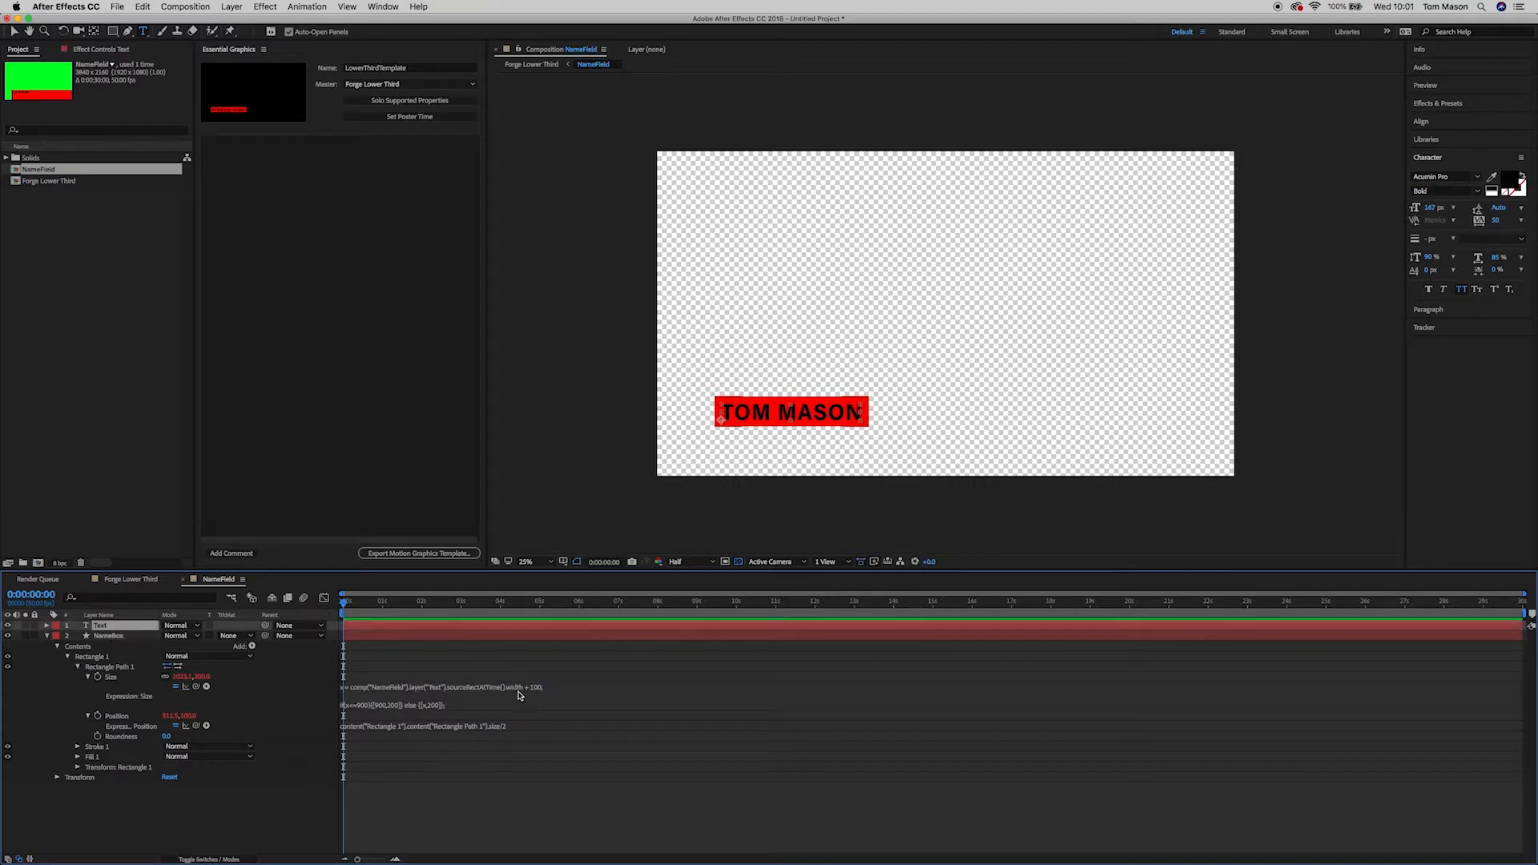
click(435, 698)
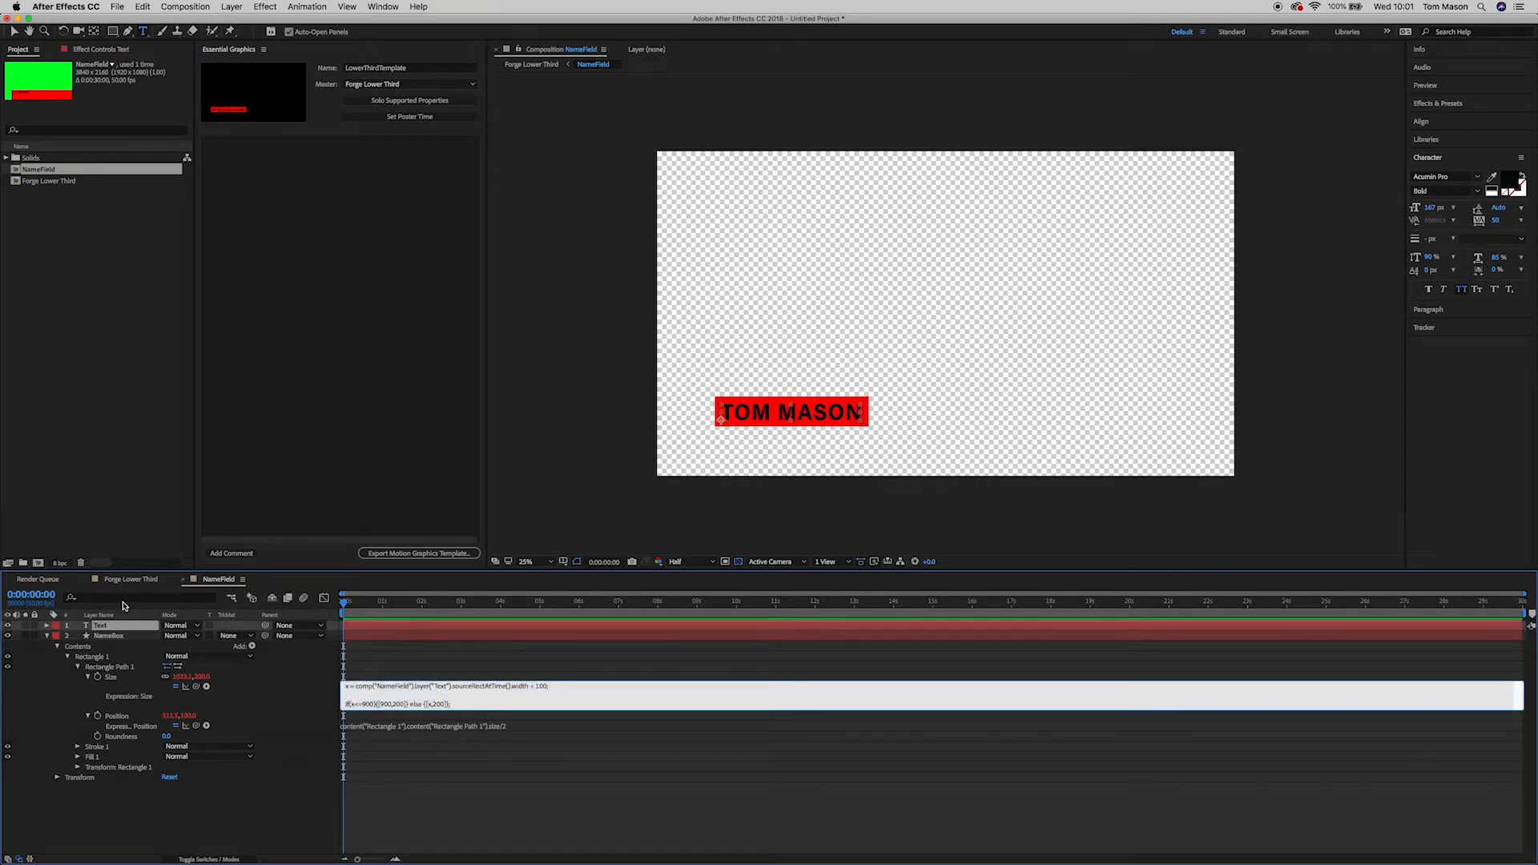
click(103, 633)
click(453, 702)
click(452, 689)
drag(453, 688, 510, 687)
click(102, 626)
click(513, 696)
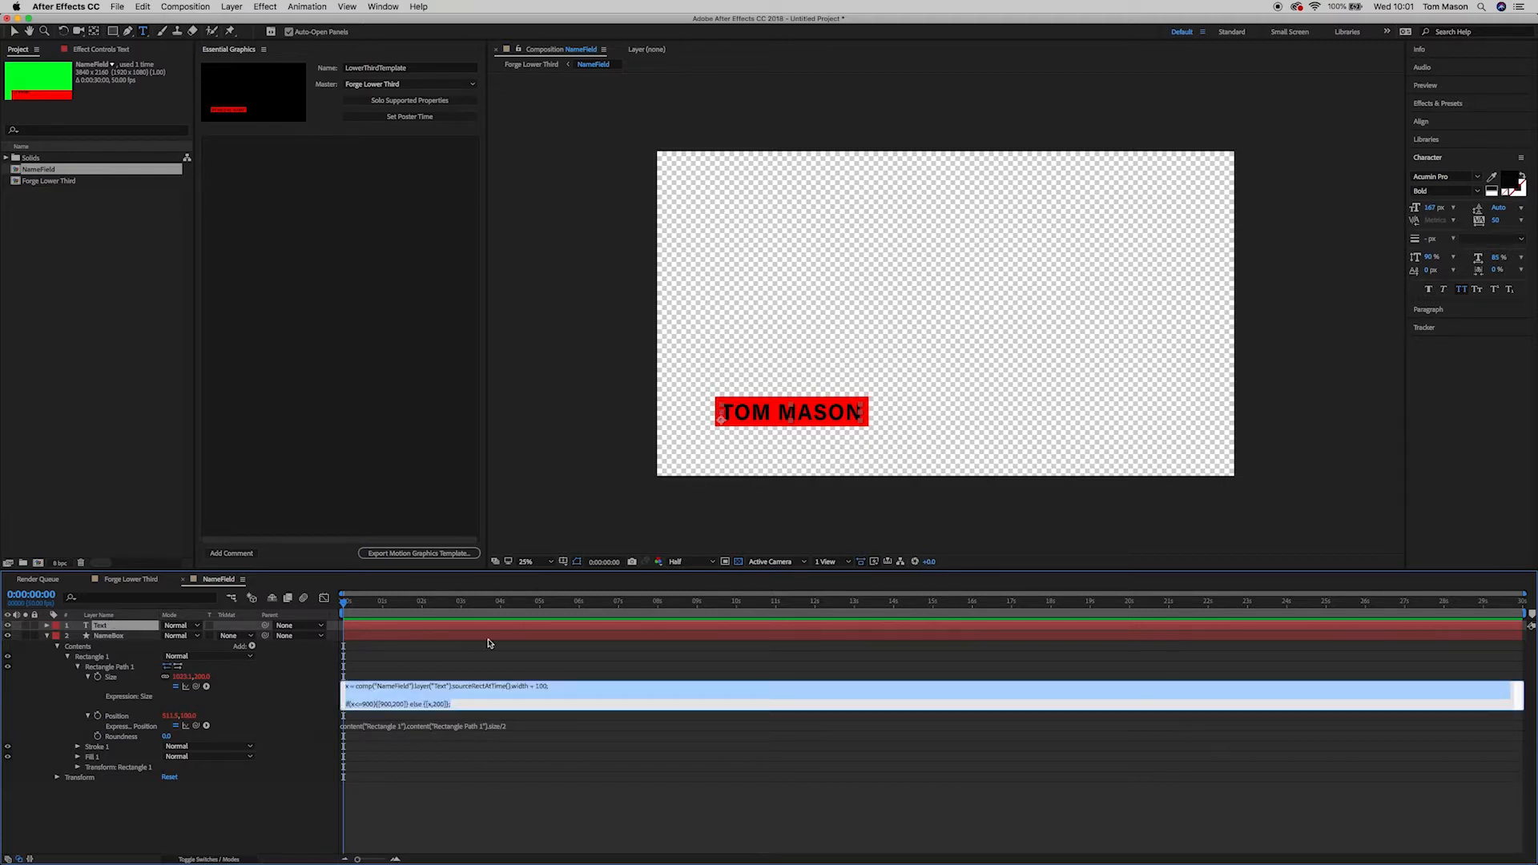
click(541, 692)
double_click(541, 688)
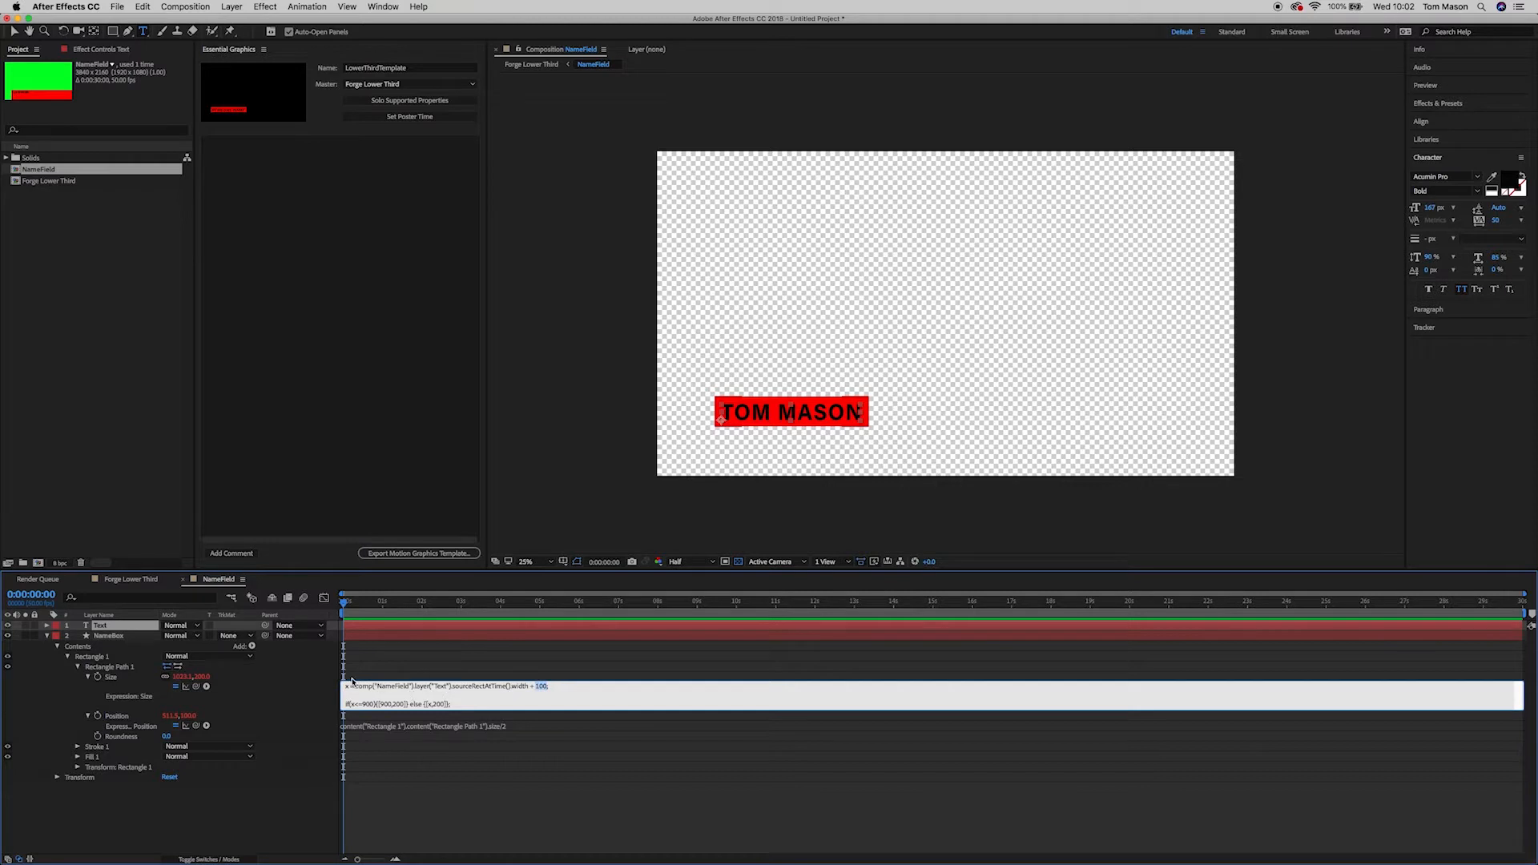
drag(346, 686, 580, 688)
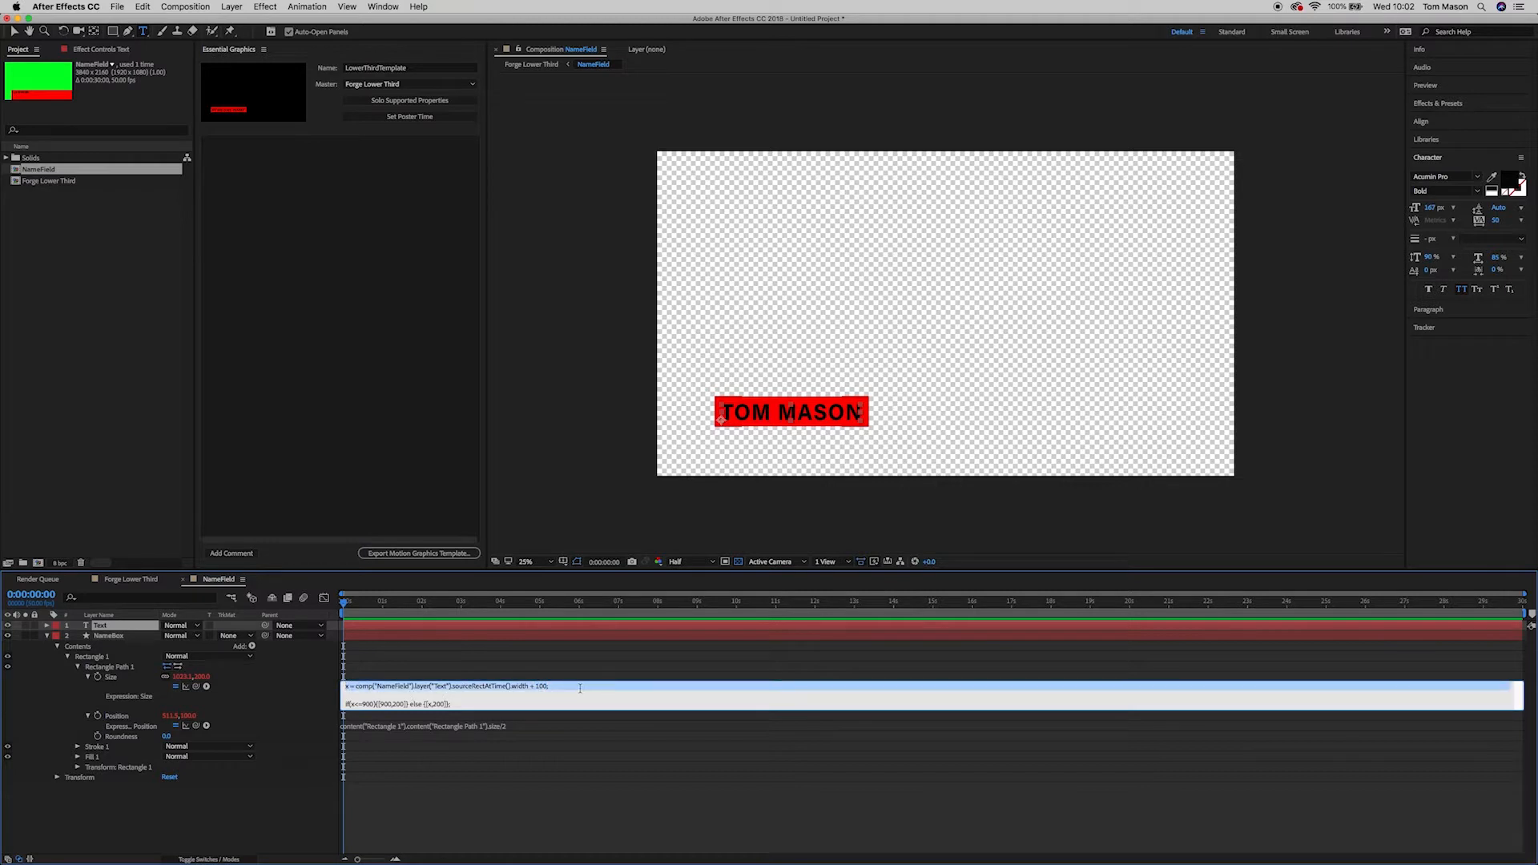
drag(345, 703, 463, 704)
click(387, 704)
drag(356, 704, 457, 705)
click(458, 705)
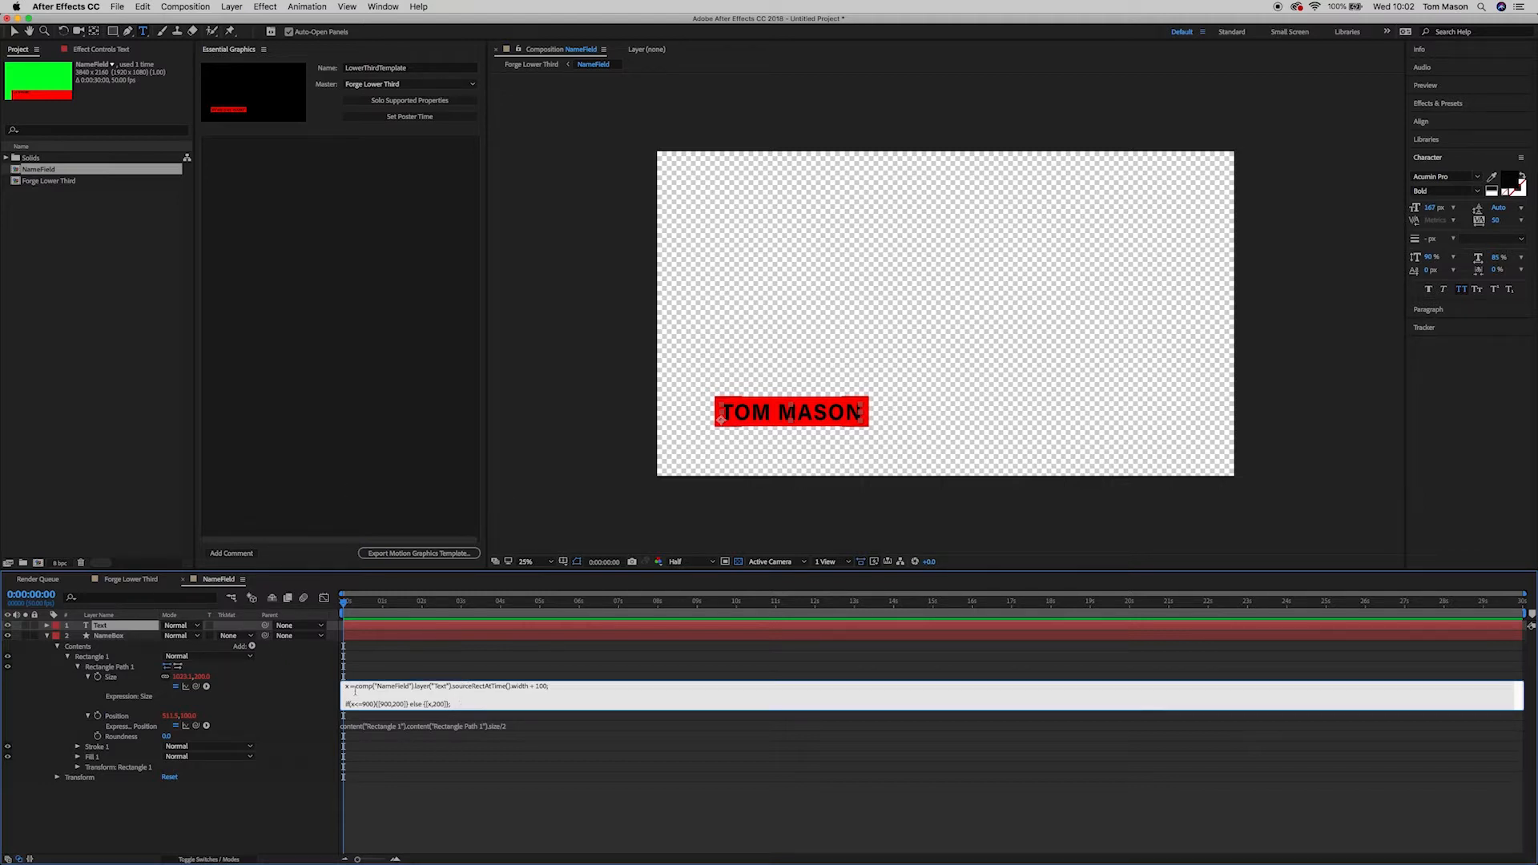
drag(345, 688, 482, 698)
click(482, 700)
shift+click(348, 703)
click(478, 726)
mouse_move(521, 727)
mouse_down()
mouse_move(346, 726)
mouse_move(515, 726)
mouse_up()
click(345, 725)
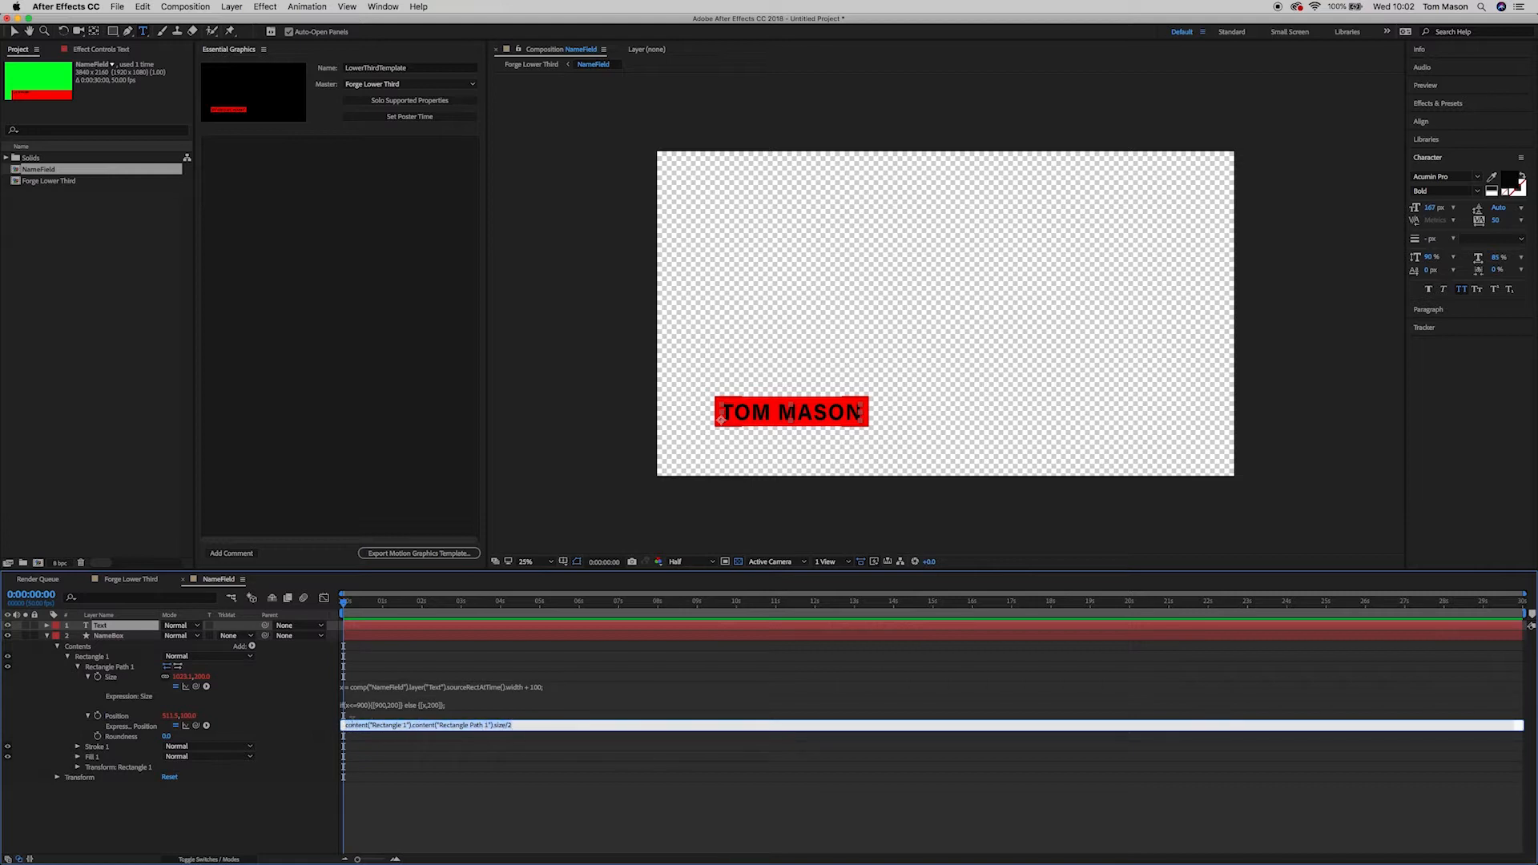
click(353, 696)
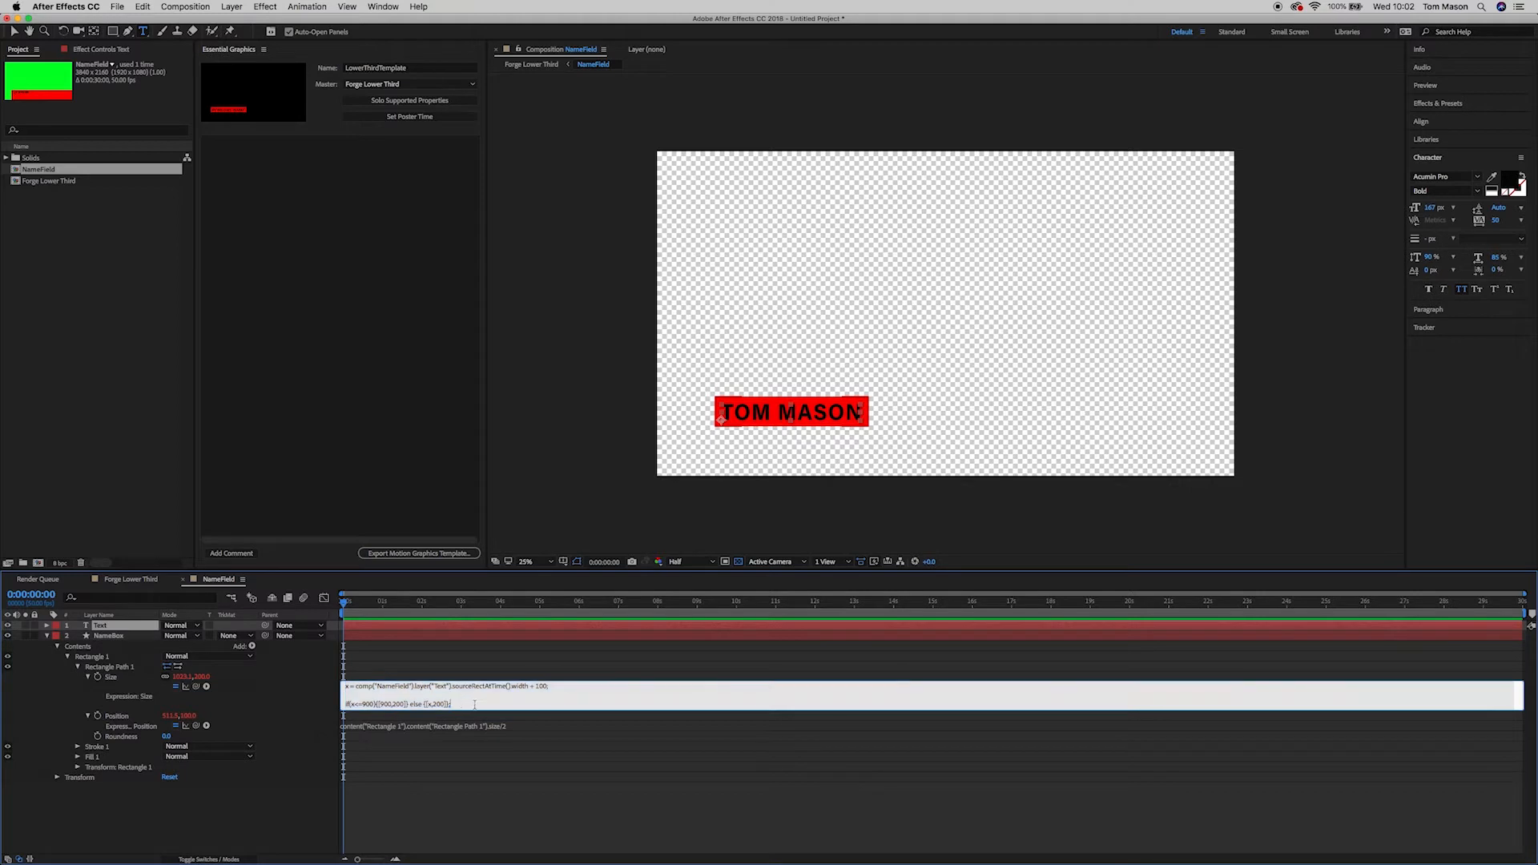
click(518, 727)
drag(524, 727, 357, 727)
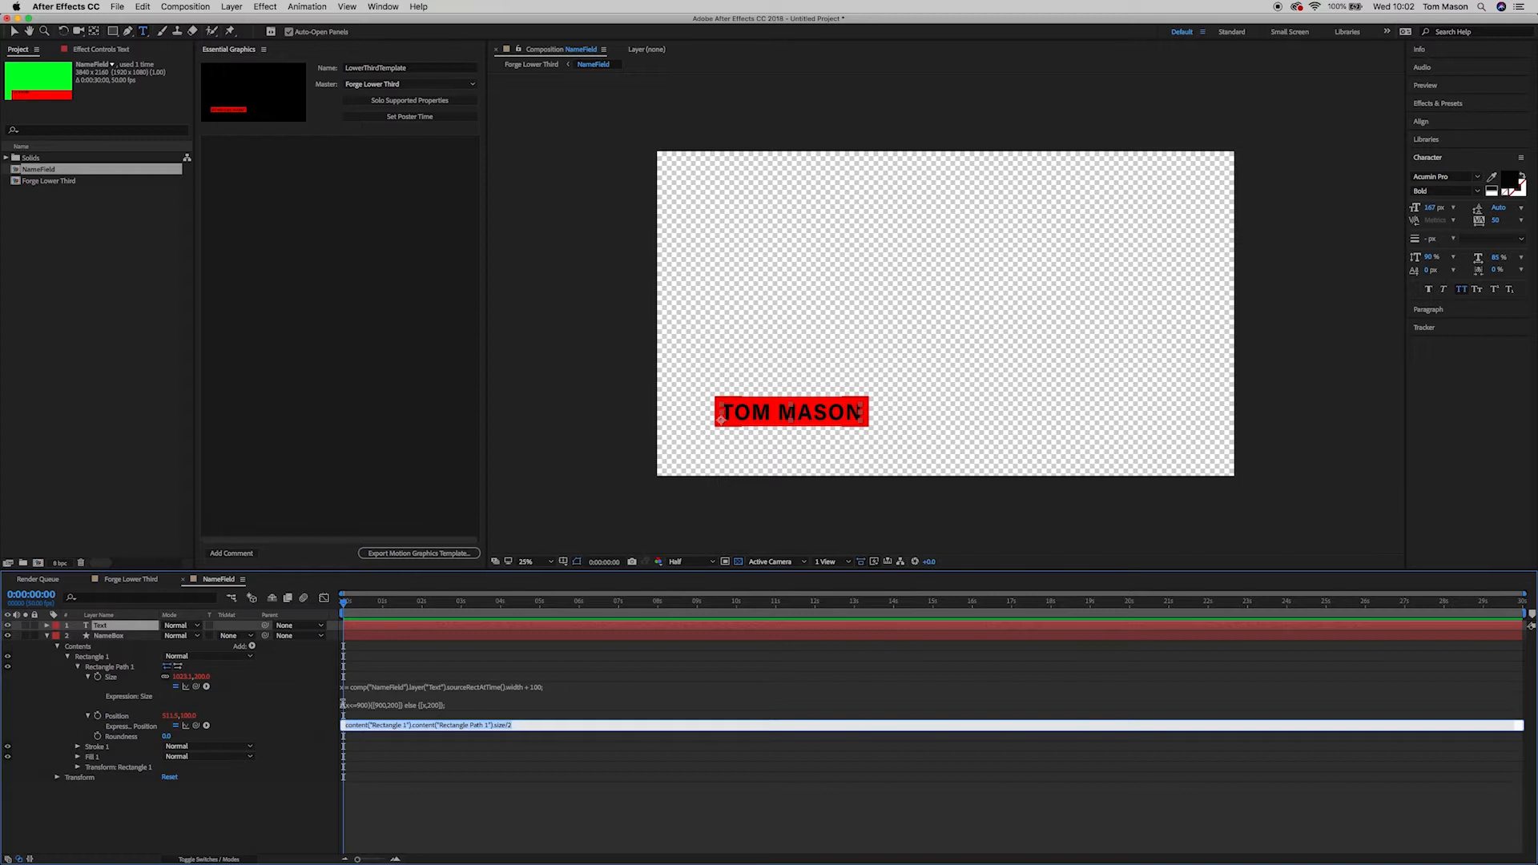
click(522, 726)
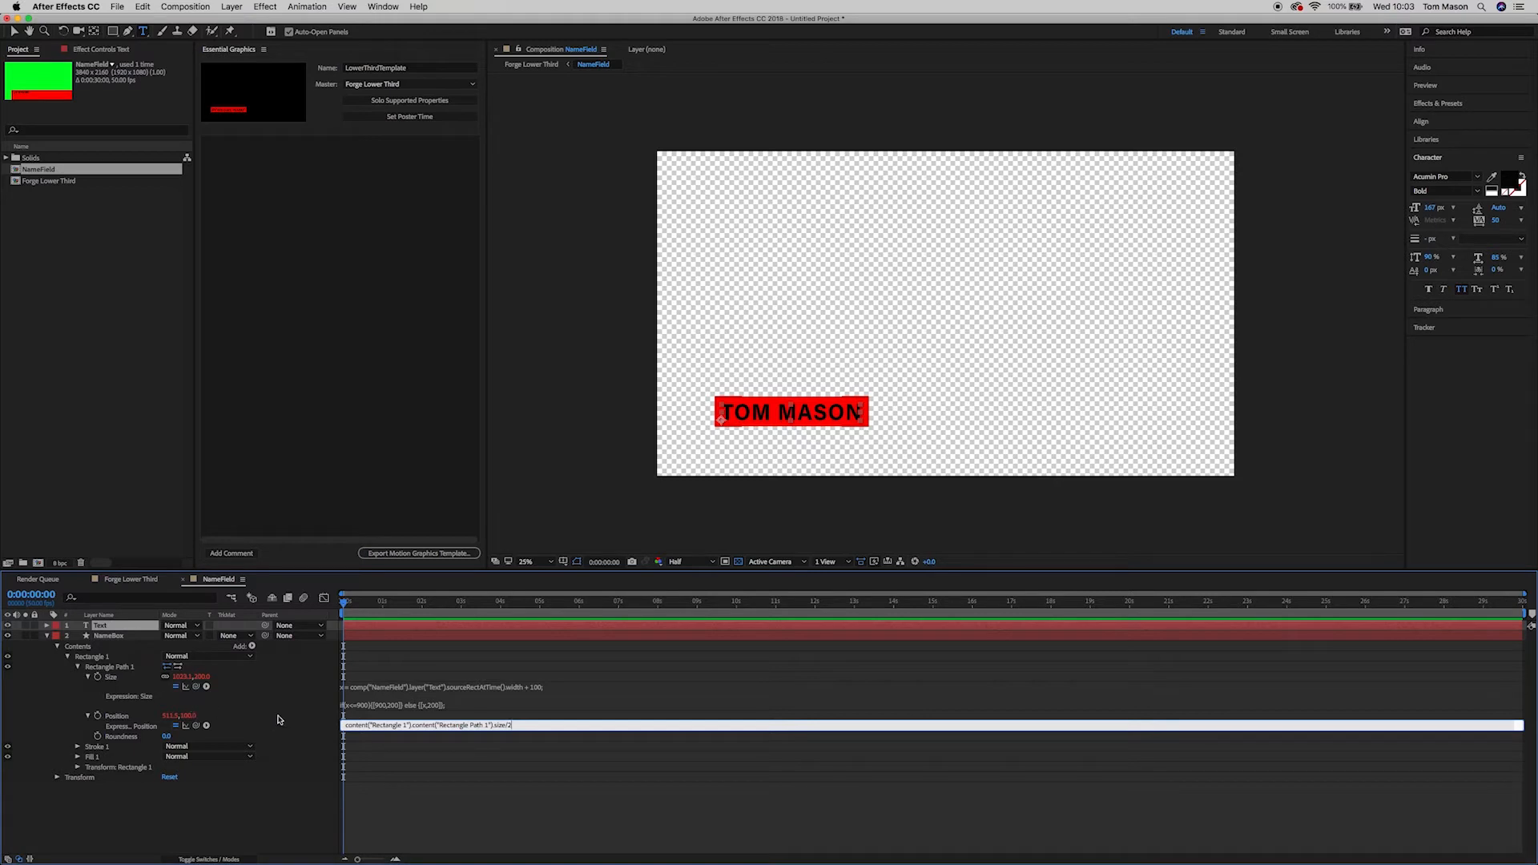
click(387, 698)
click(456, 715)
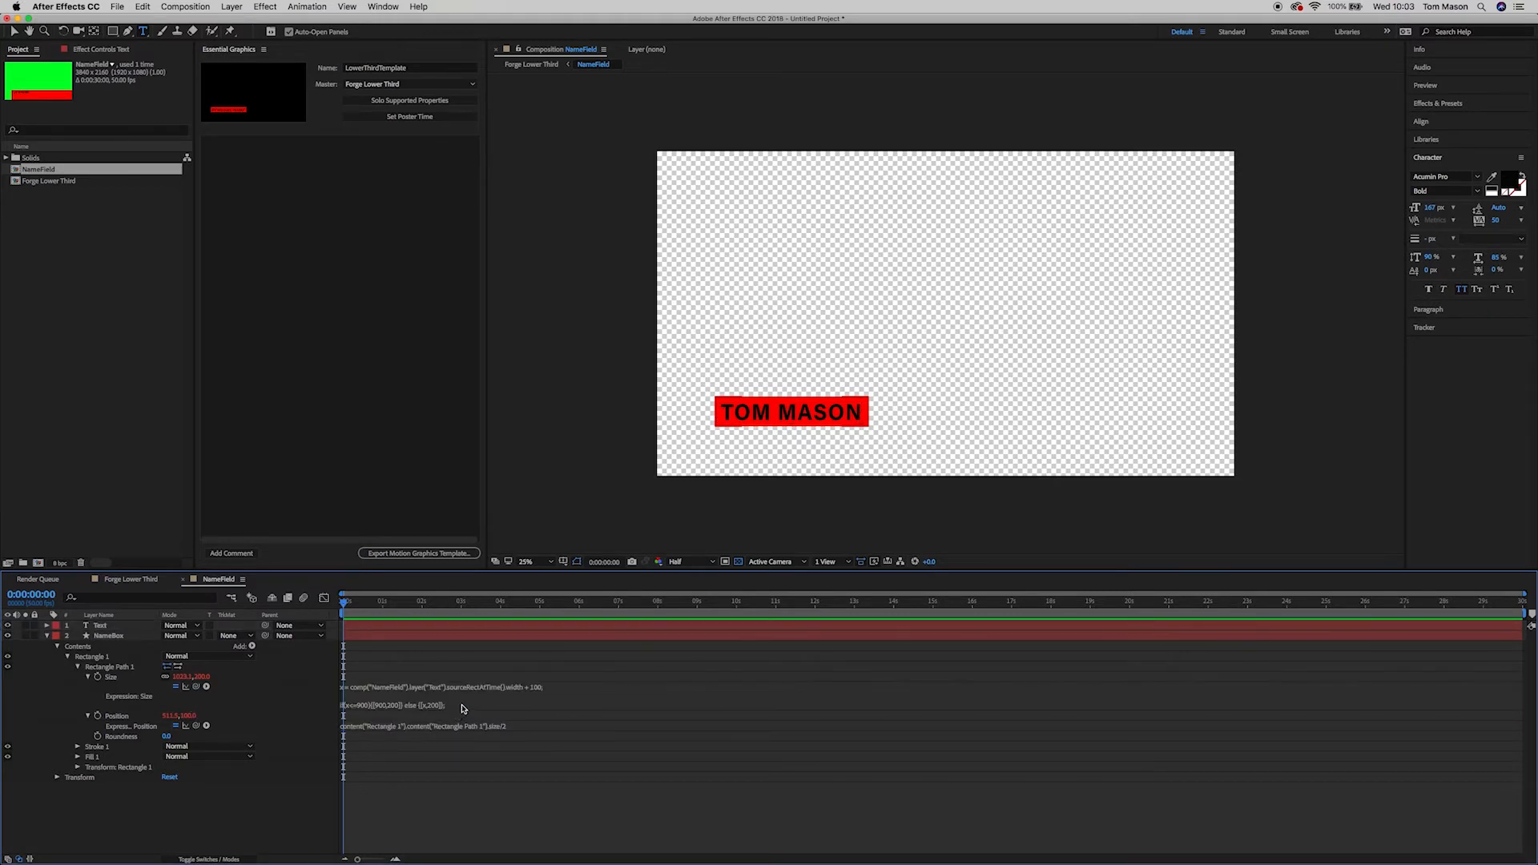
click(362, 687)
drag(344, 687, 358, 687)
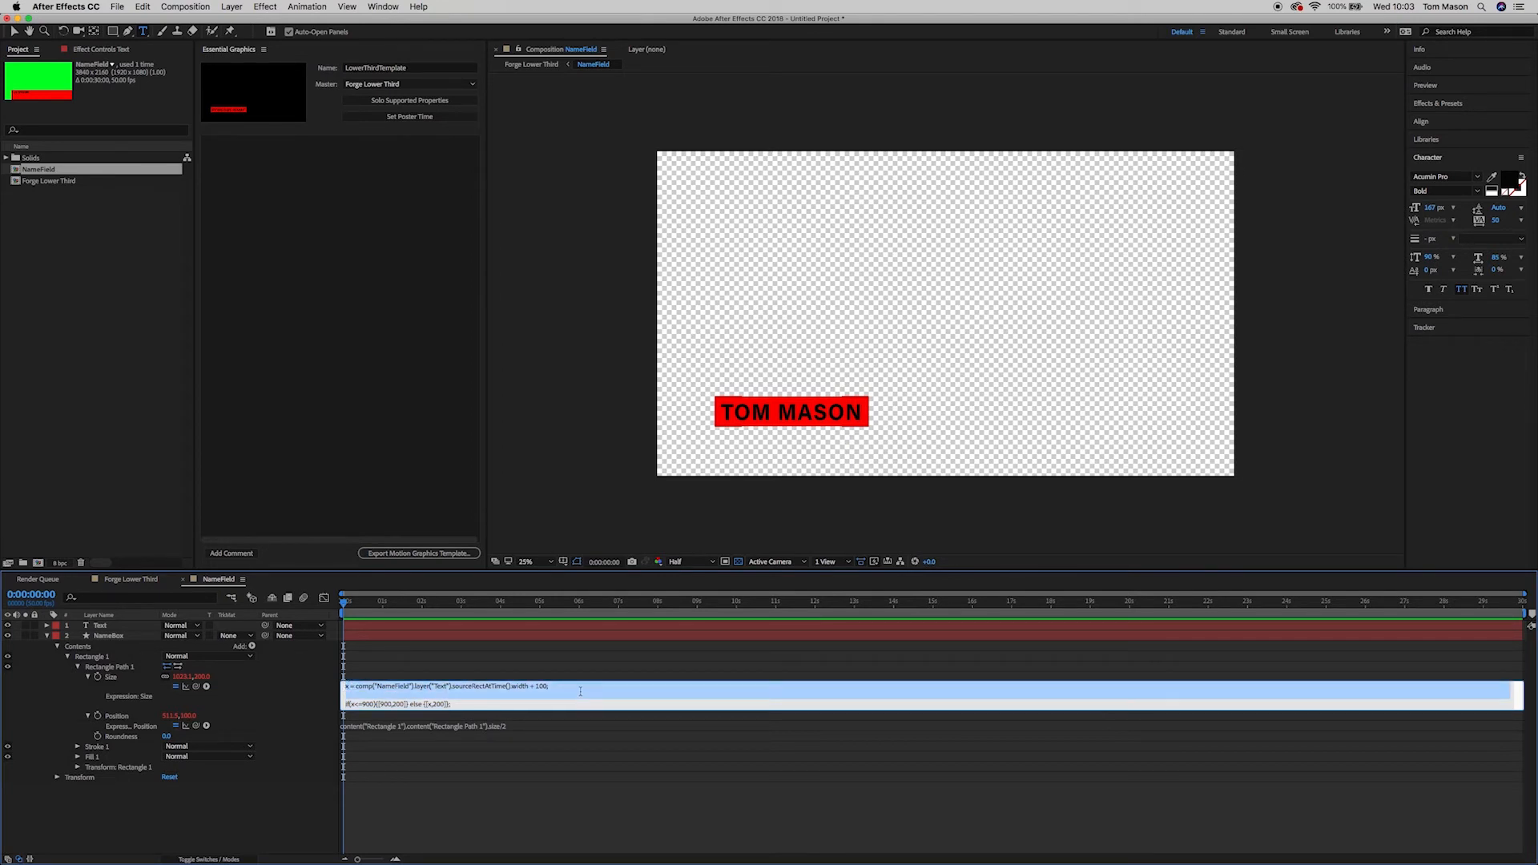
drag(451, 704, 388, 699)
click(440, 697)
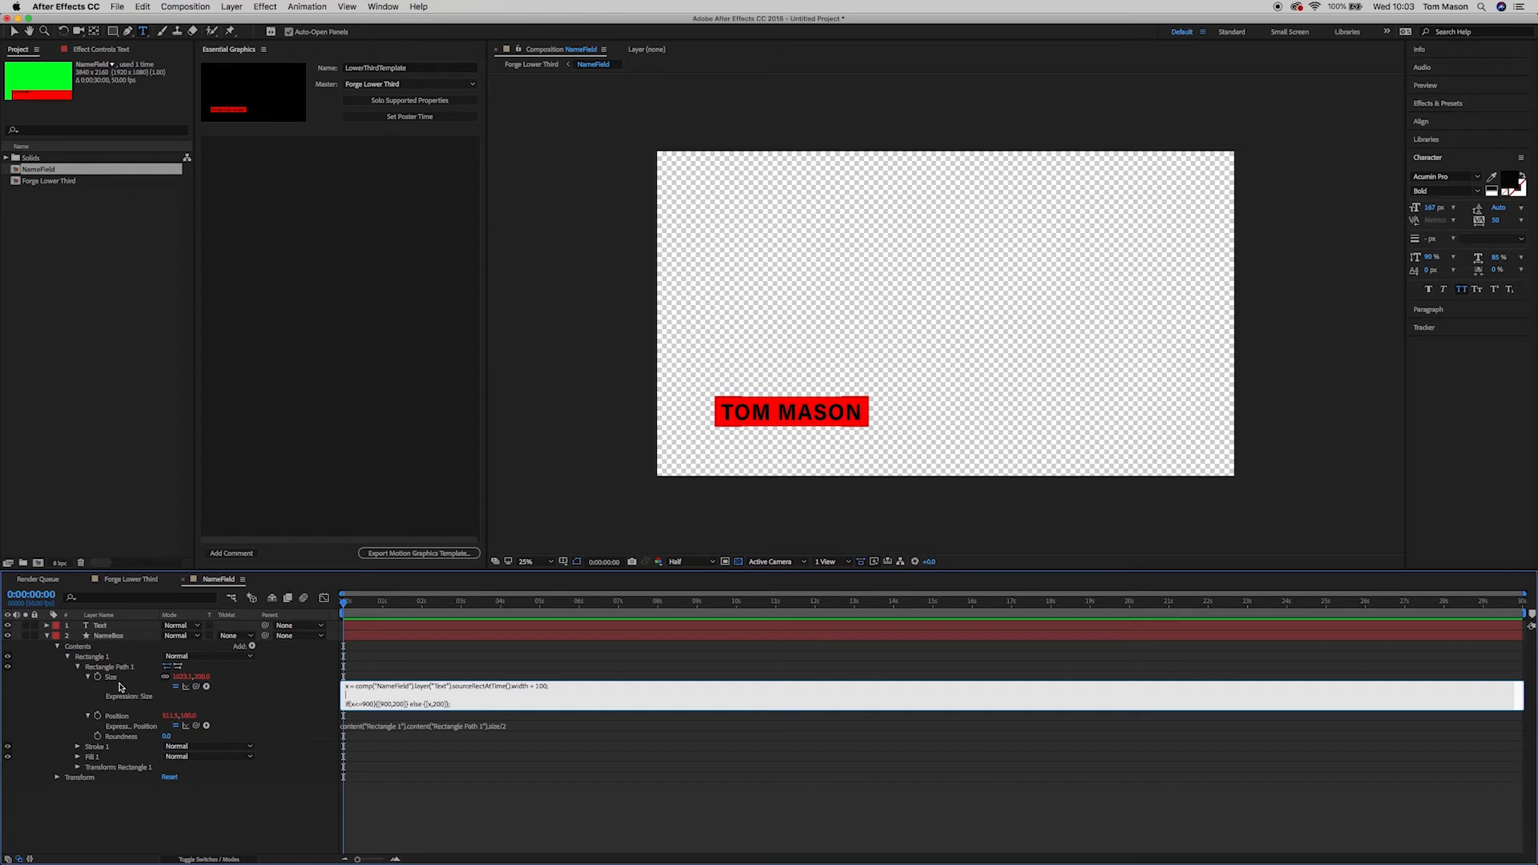
click(206, 687)
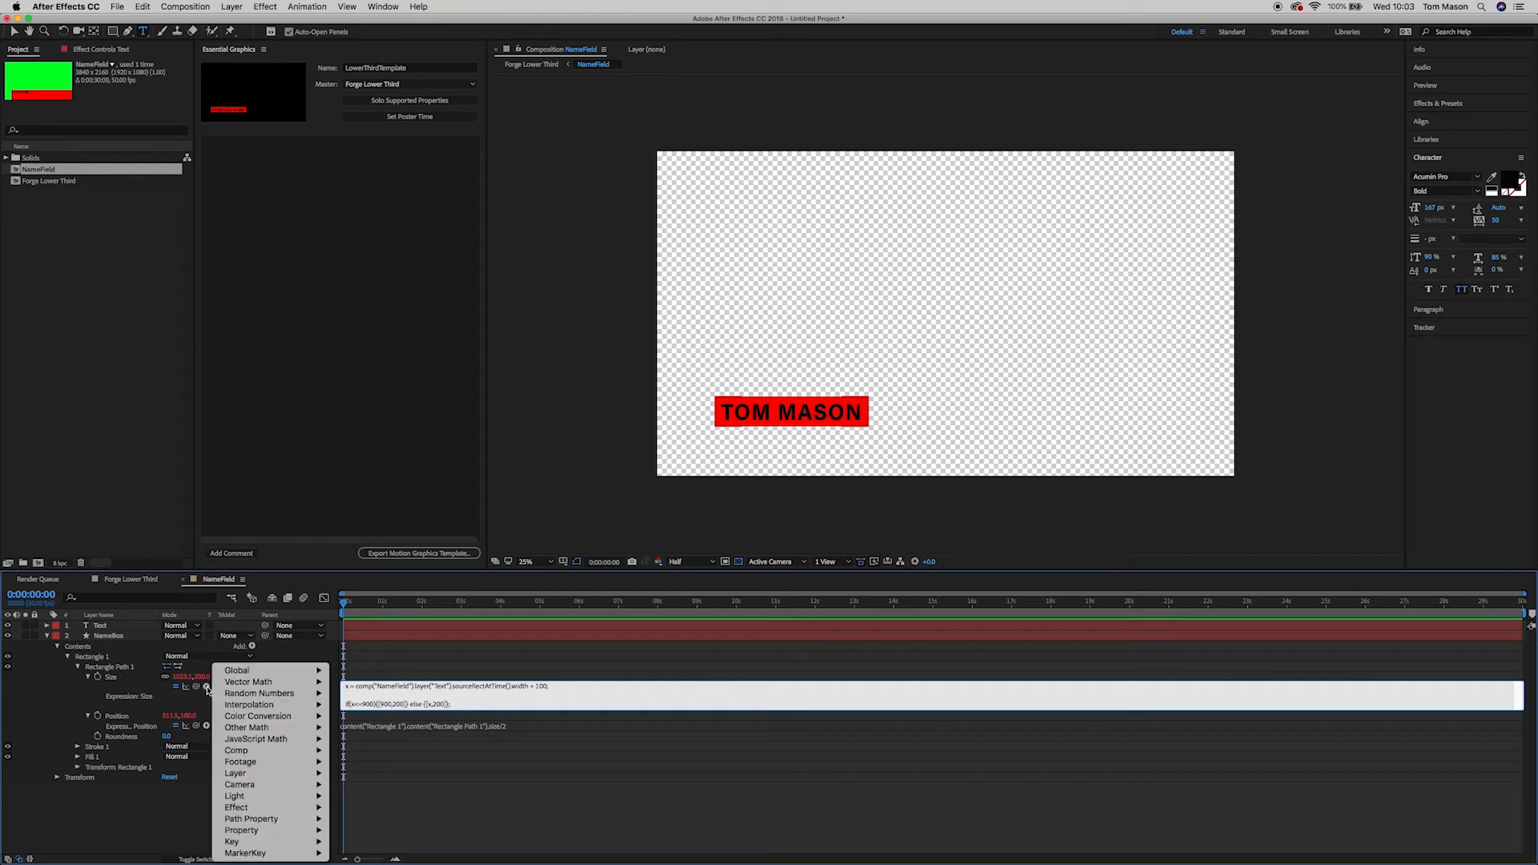
mouse_move(290, 692)
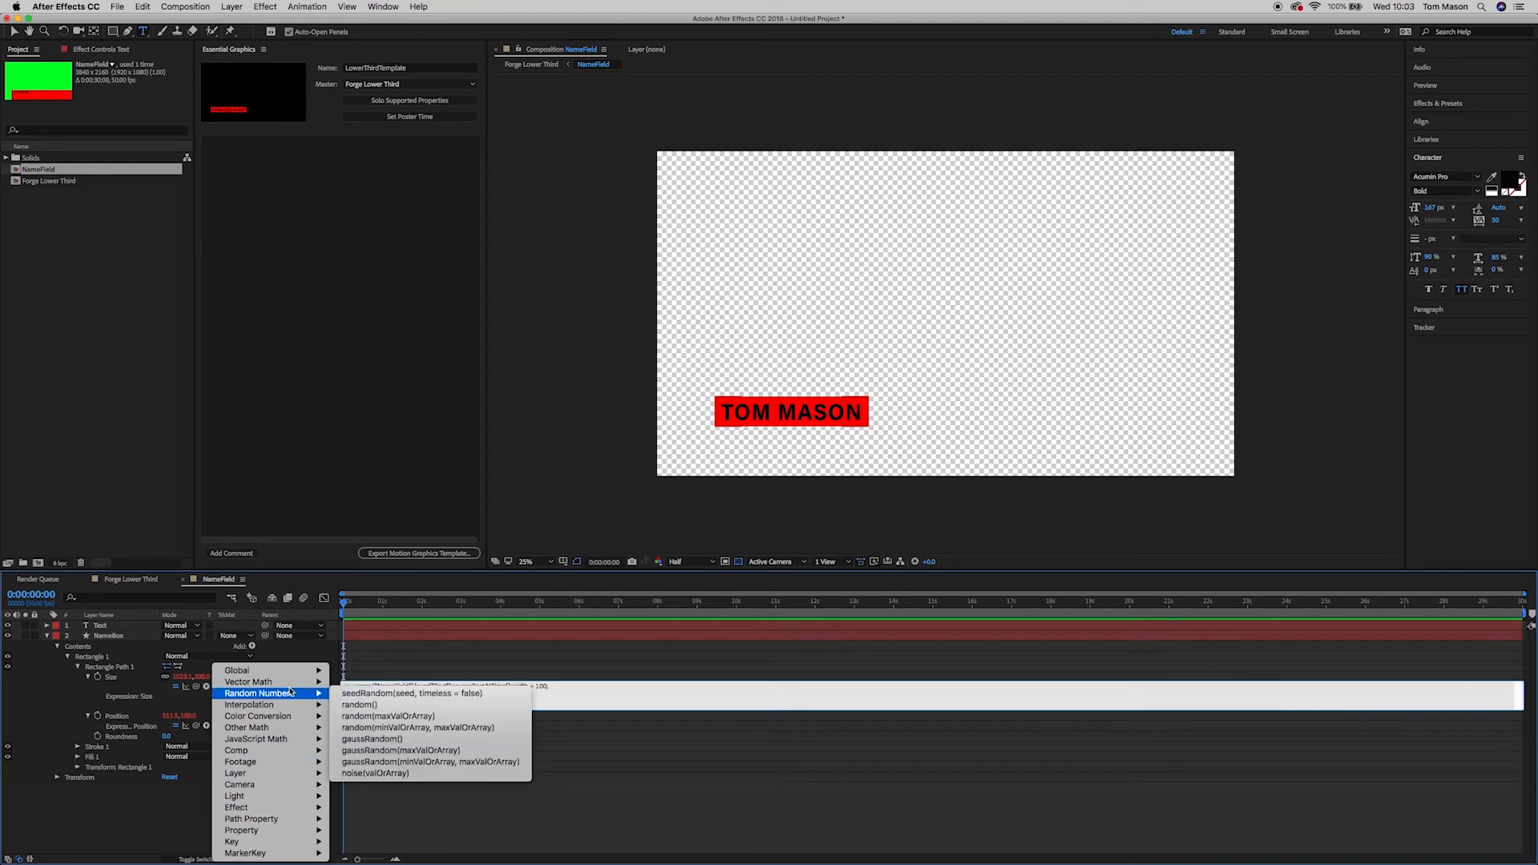
mouse_move(286, 741)
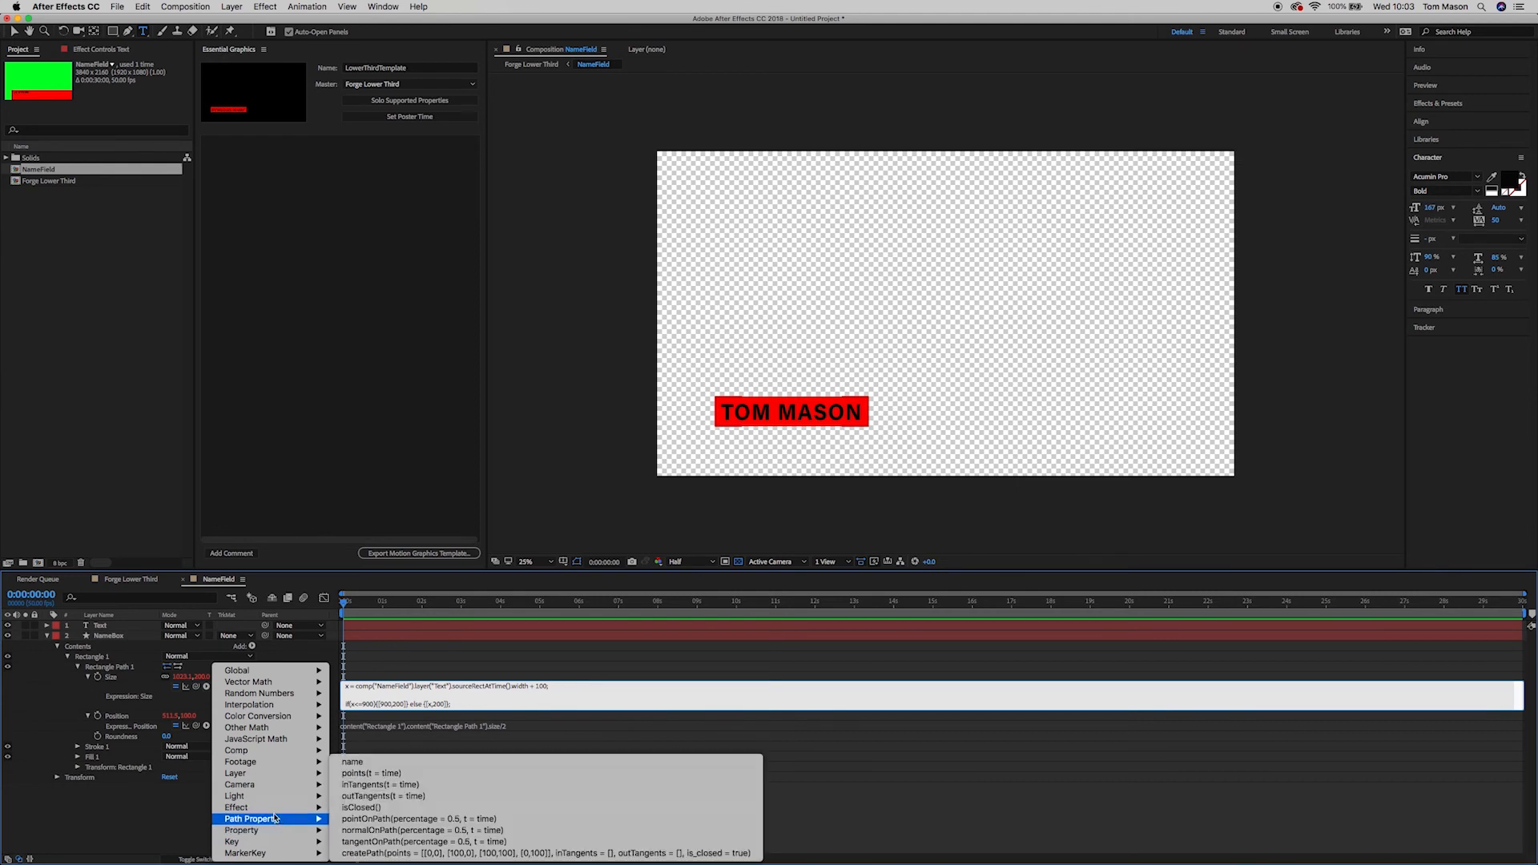
mouse_move(272, 816)
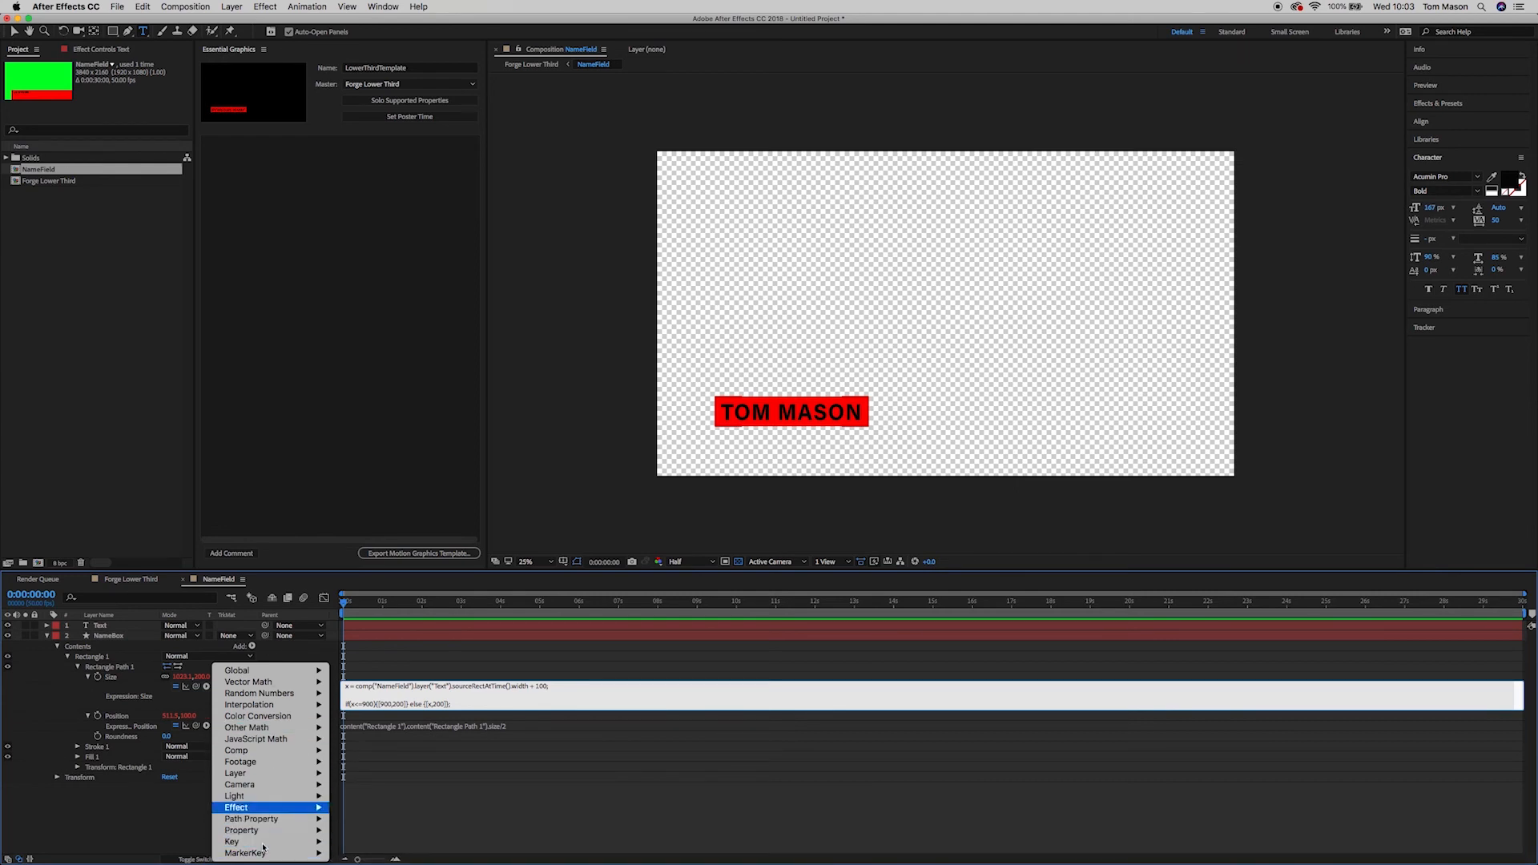
mouse_move(269, 855)
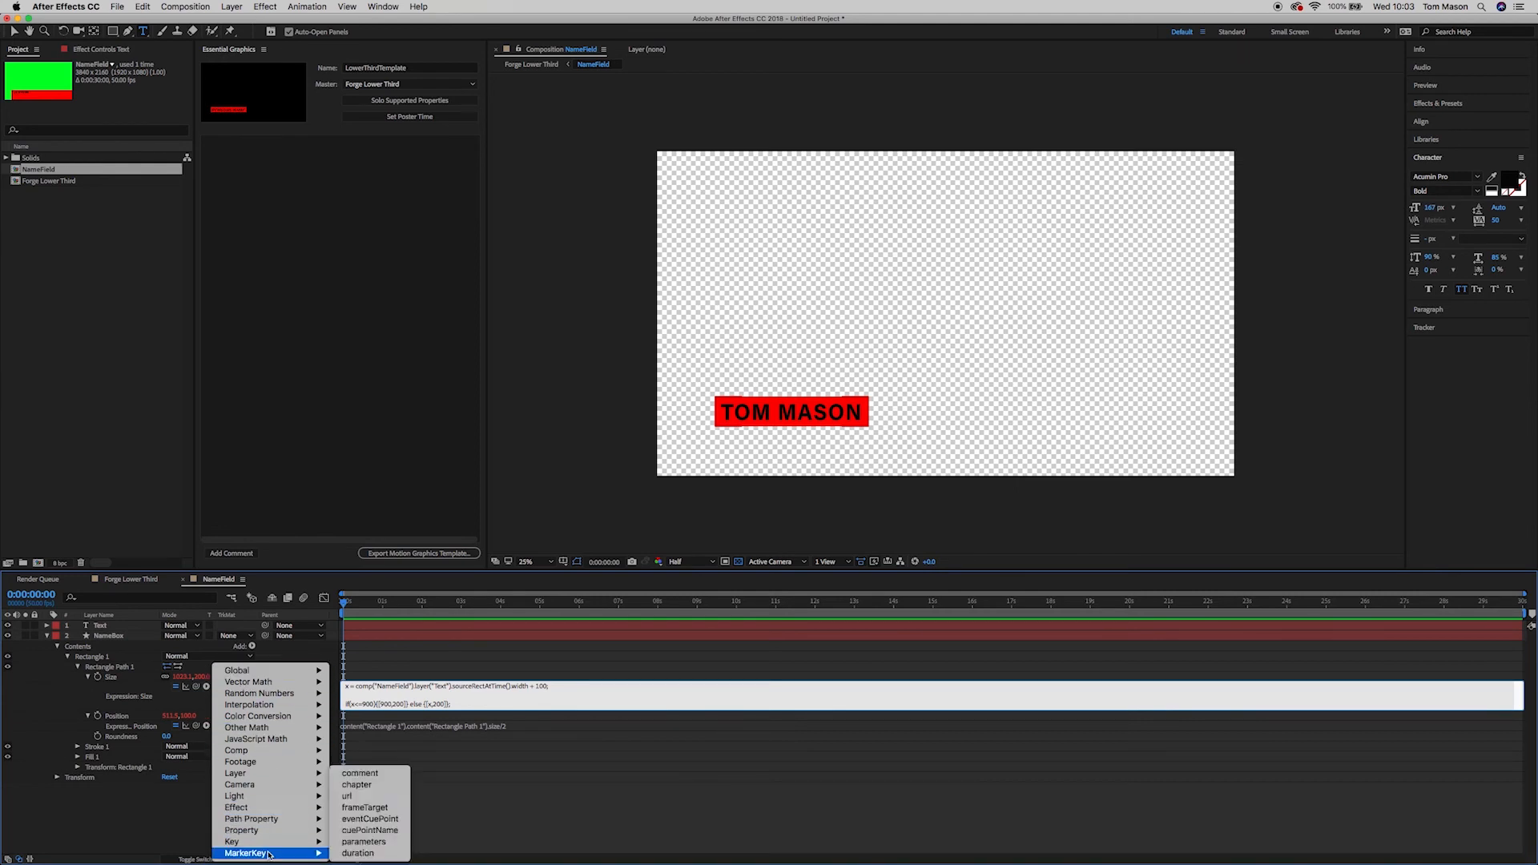
click(460, 710)
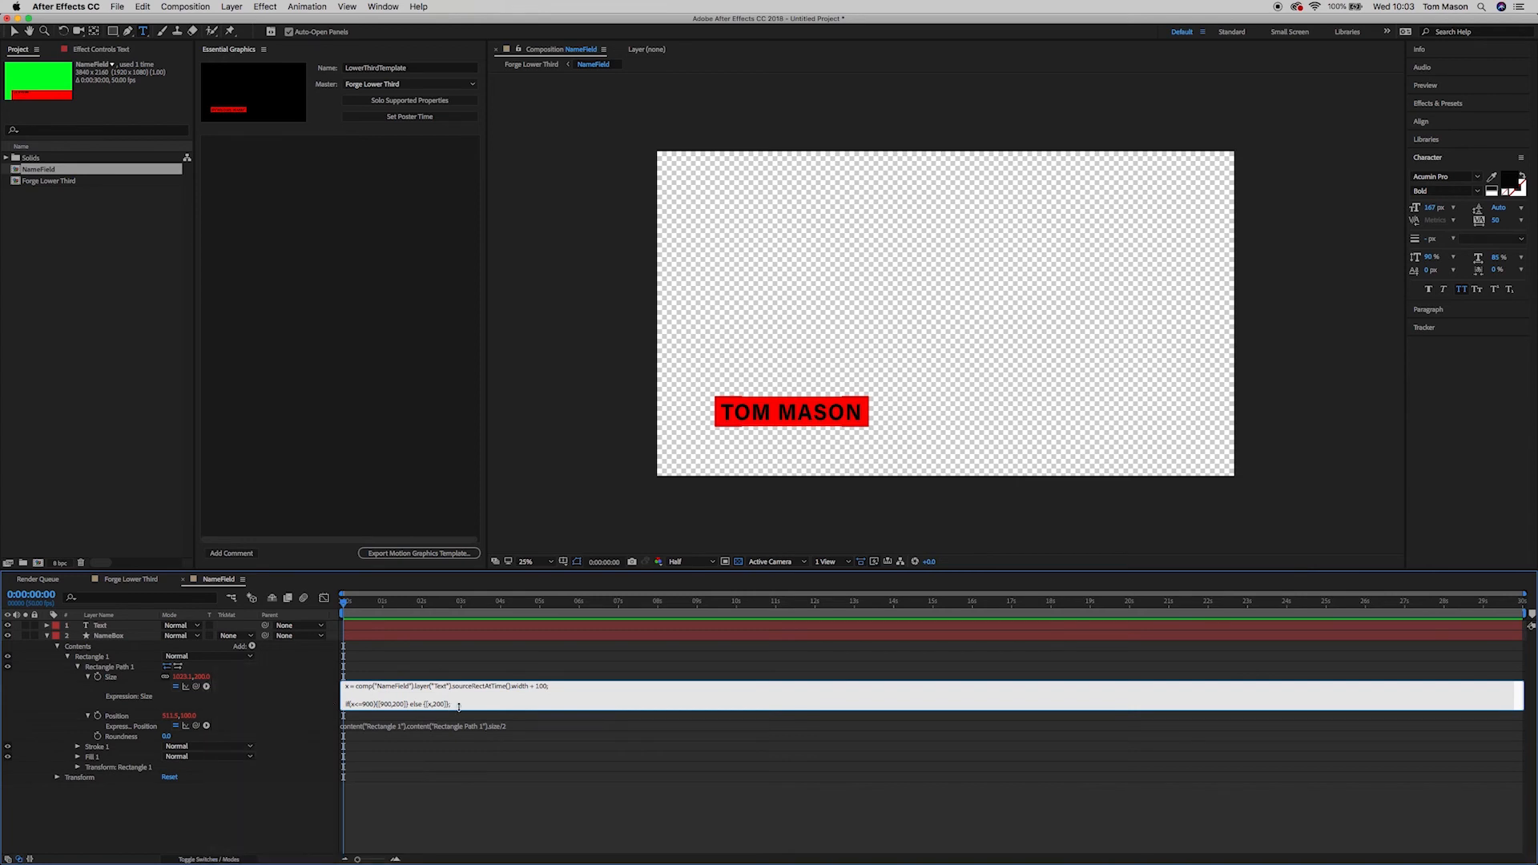